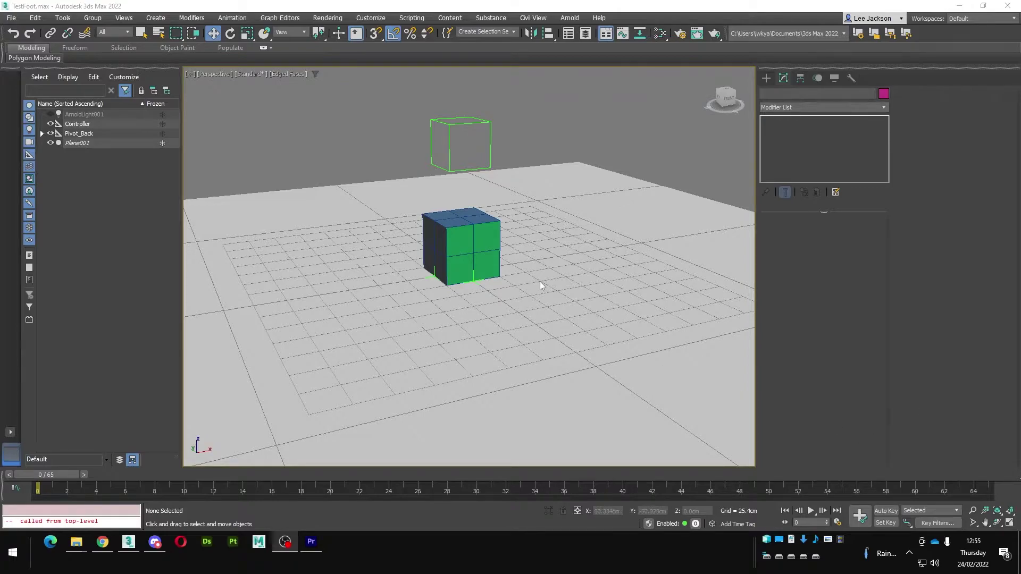
Preview the example rig by scrubbing the animation and rotating the Controller dummy above the box, and undo the rotation.
left_click(497, 191)
left_click_drag(48, 474, 107, 446)
right_click(494, 164)
left_click(515, 174)
left_click_drag(472, 161, 452, 194)
key("ctrl+z")
middle_click_drag(447, 223, 482, 210, "alt")
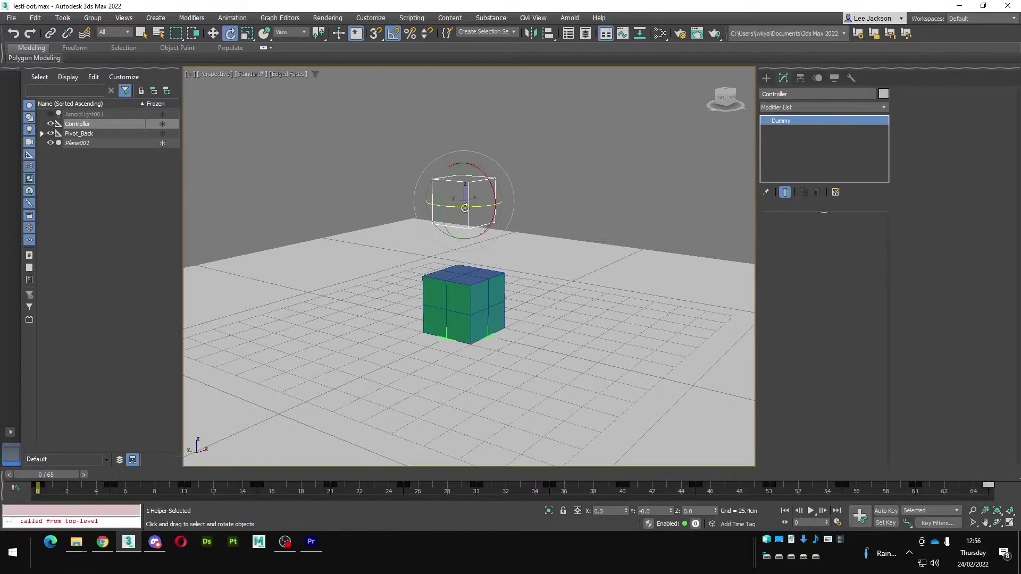
Start a new empty scene in place of the TestFoot example.
left_click(12, 18)
left_click(21, 48)
left_click(507, 288)
left_click(478, 289)
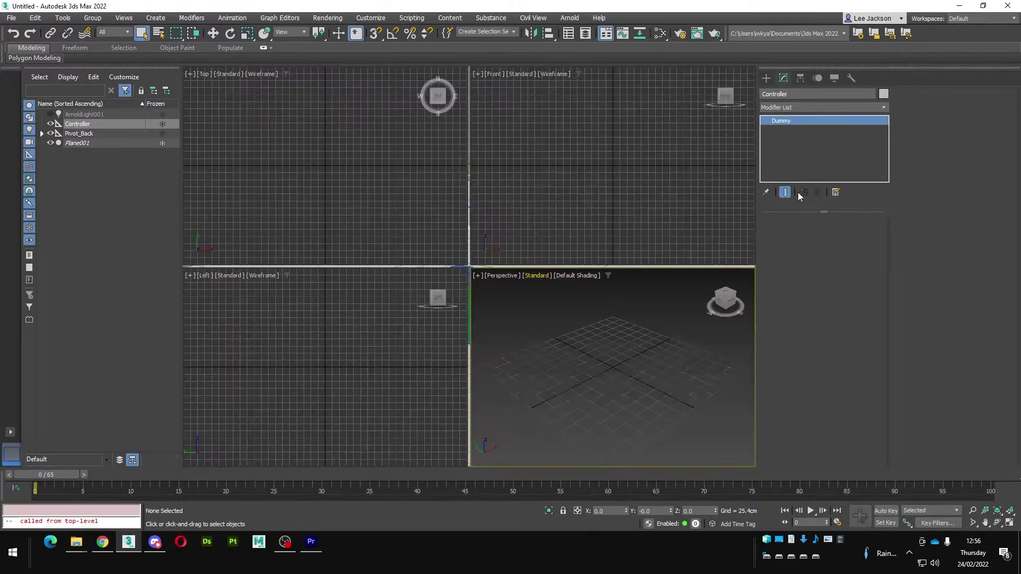
Create a square-based box at the grid origin in the maximized perspective view, about 120 cm wide and 91 cm high.
left_click(791, 148)
middle_click_drag(580, 346, 552, 366)
middle_click_drag(553, 365, 553, 348, "alt")
key("alt+w")
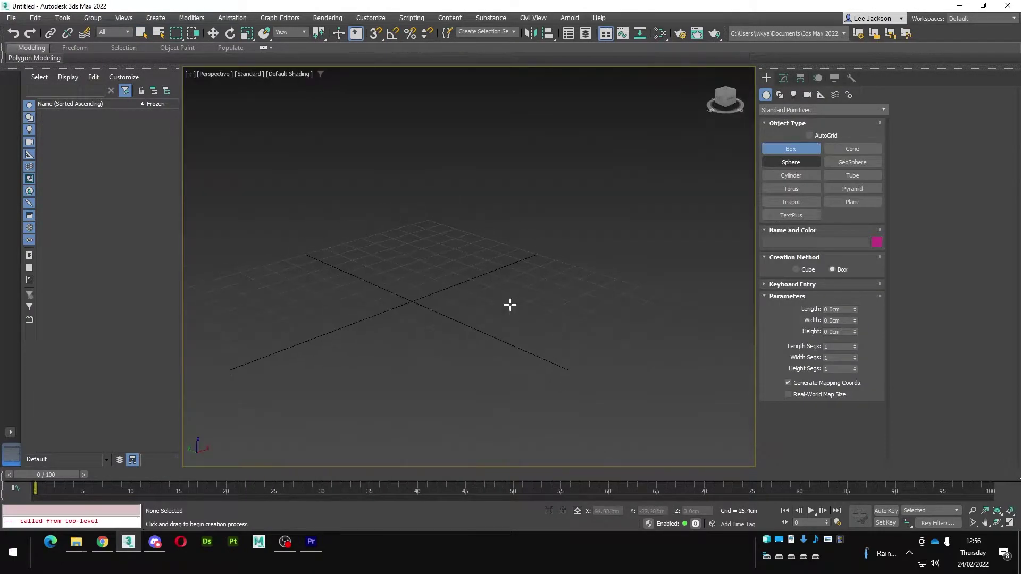
left_click_drag(420, 302, 473, 320, "ctrl")
left_click(474, 223)
right_click(474, 222)
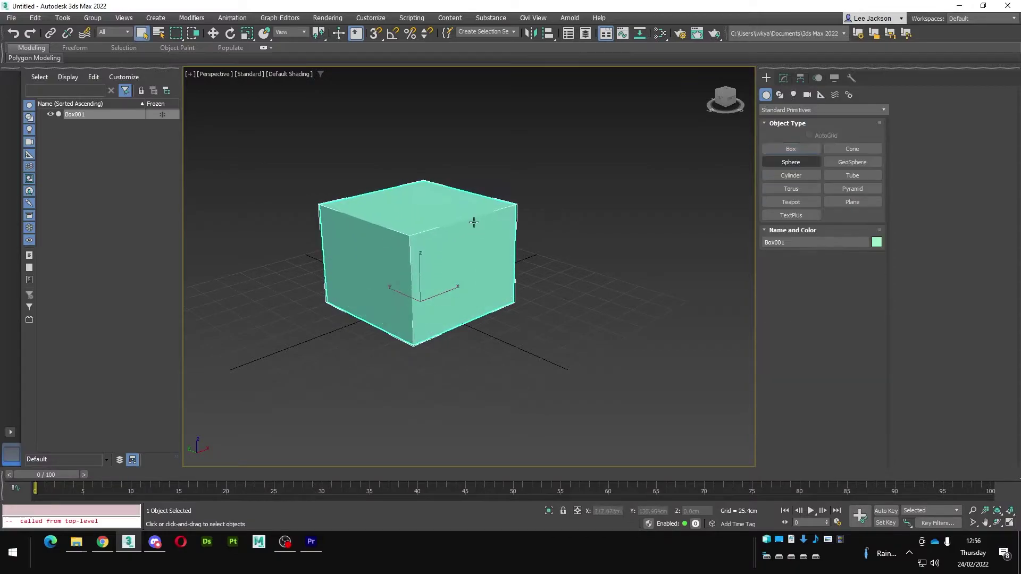
Set the box's length, width and height to 50 cm each.
left_click(783, 78)
type("5")
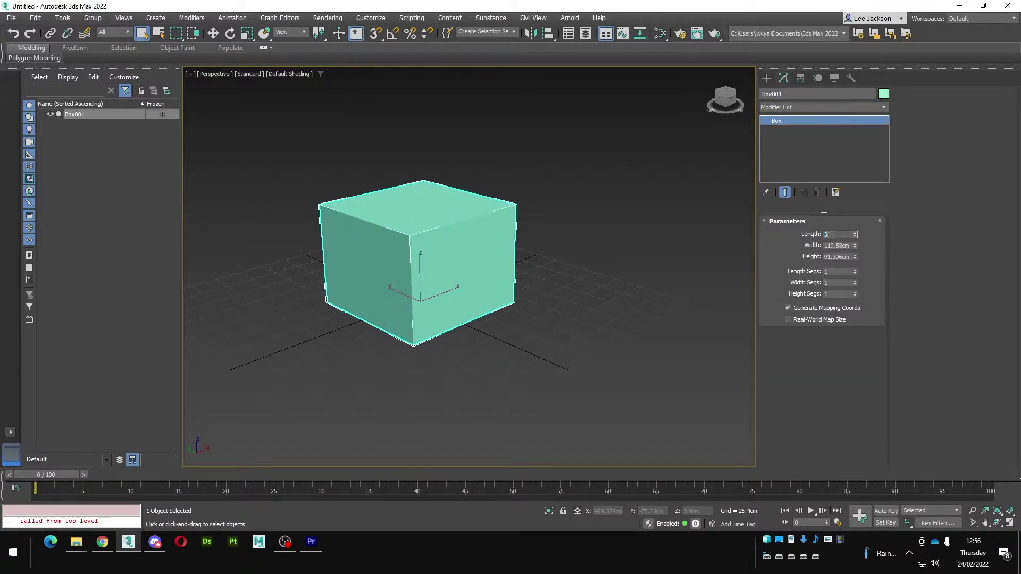
type("0")
key("Tab")
type("50")
key("Tab")
type("50")
key("Return")
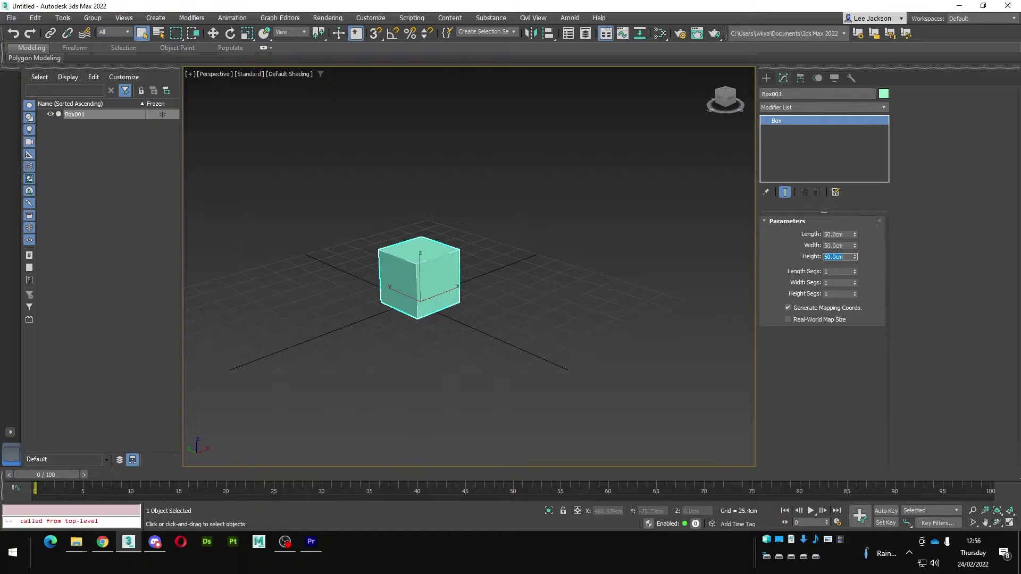
Set the box's length, width and height segments to 2 and show edged faces in the viewport.
middle_click_drag(426, 257, 469, 262)
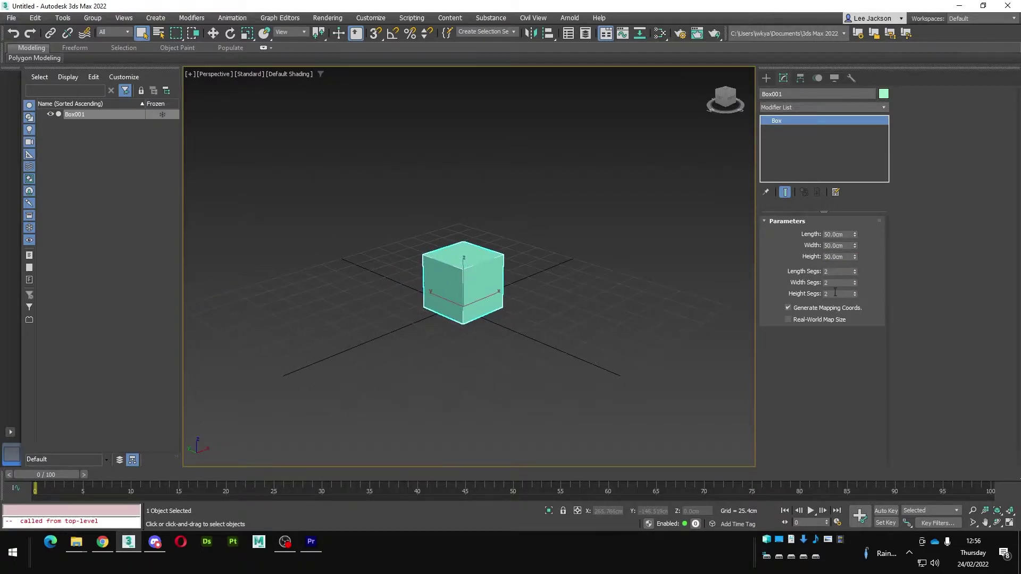
middle_click_drag(559, 267, 588, 257)
key("F4")
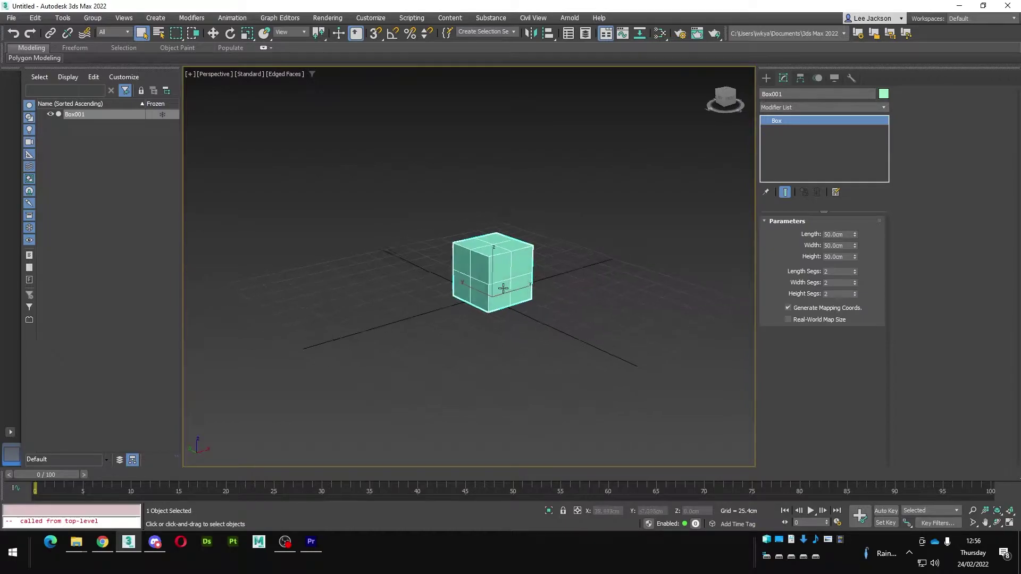
scroll(515, 311, "up", 5)
mouse_move(480, 276)
middle_mouse_down("alt")
mouse_move(496, 221)
mouse_move(481, 268)
middle_mouse_up("alt")
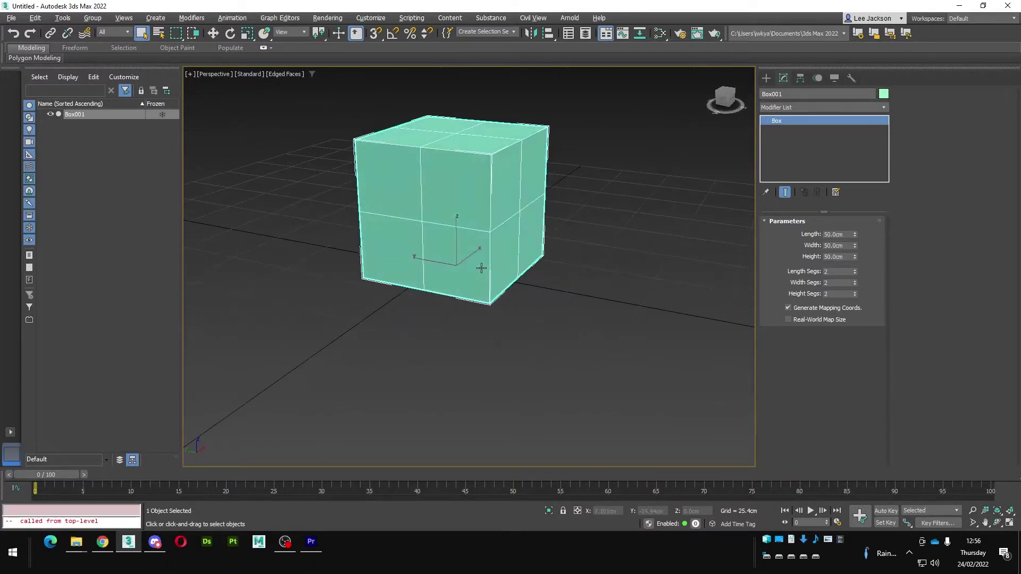
Reset the box's X and Y position to 0 so it sits at the world origin.
key("w")
right_click(625, 508)
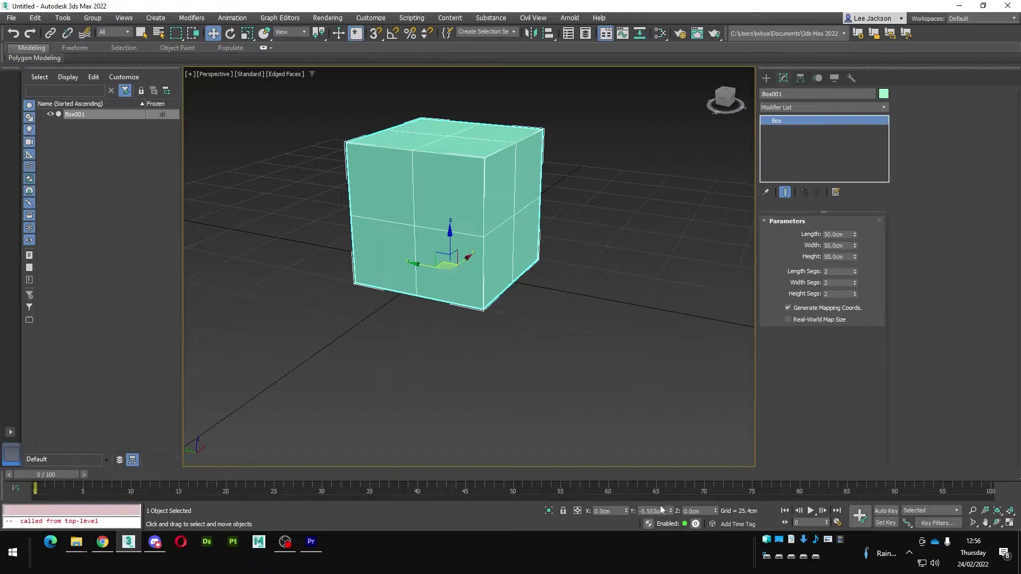
right_click(671, 509)
scroll(559, 292, "down", 4)
middle_click_drag(538, 198, 511, 292)
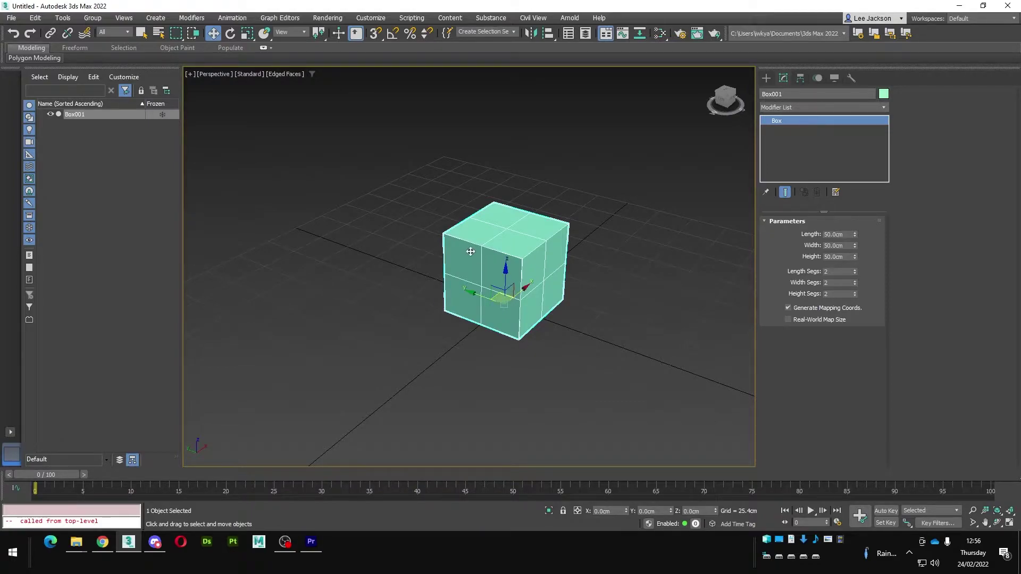
middle_click_drag(506, 235, 474, 228)
scroll(446, 218, "down", 3)
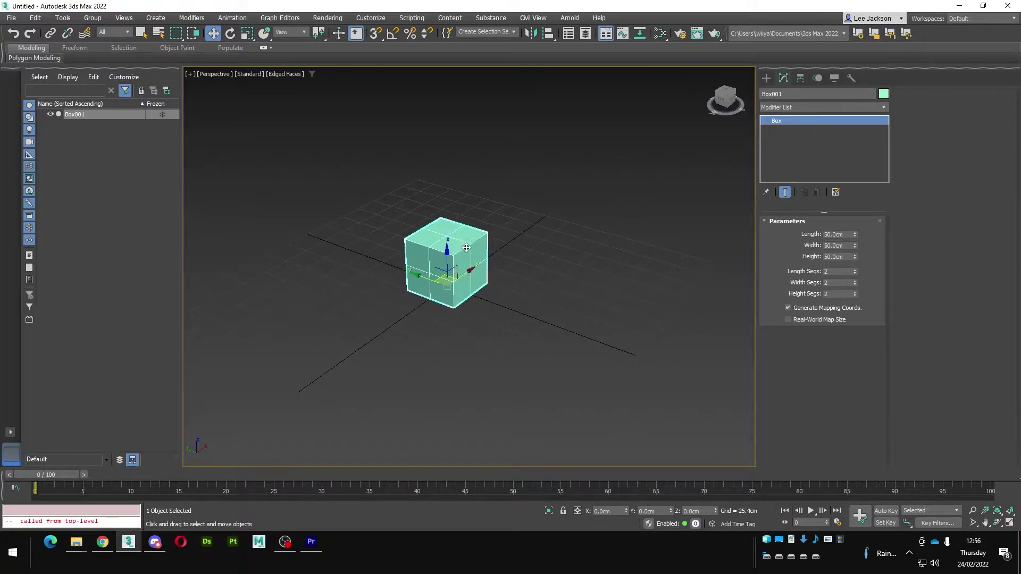
Create a Point helper on the grid a short distance from the box along negative Y.
left_click(766, 78)
left_click(820, 95)
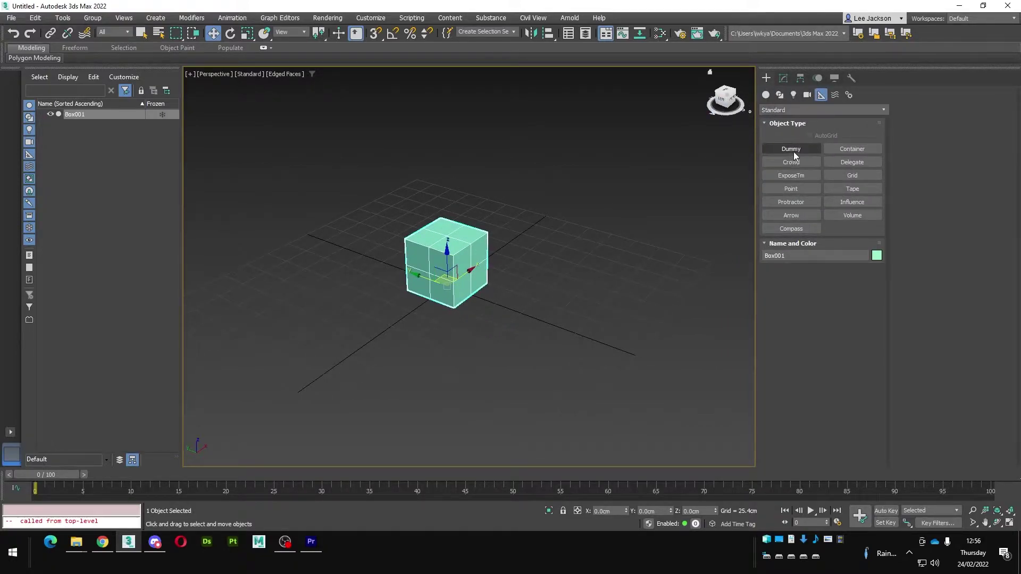
left_click(791, 189)
left_click(554, 318)
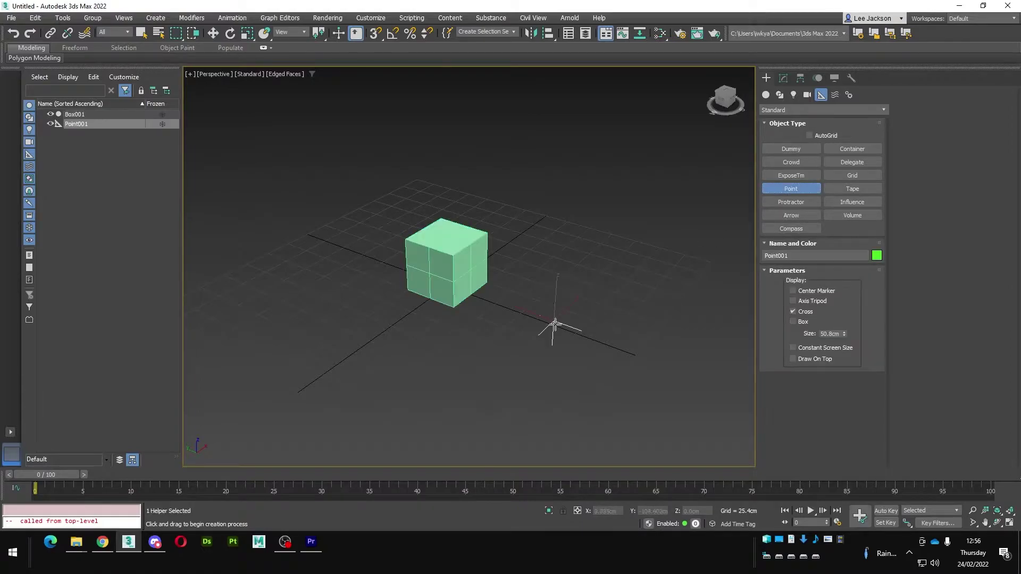
right_click(556, 319)
scroll(537, 330, "up", 4)
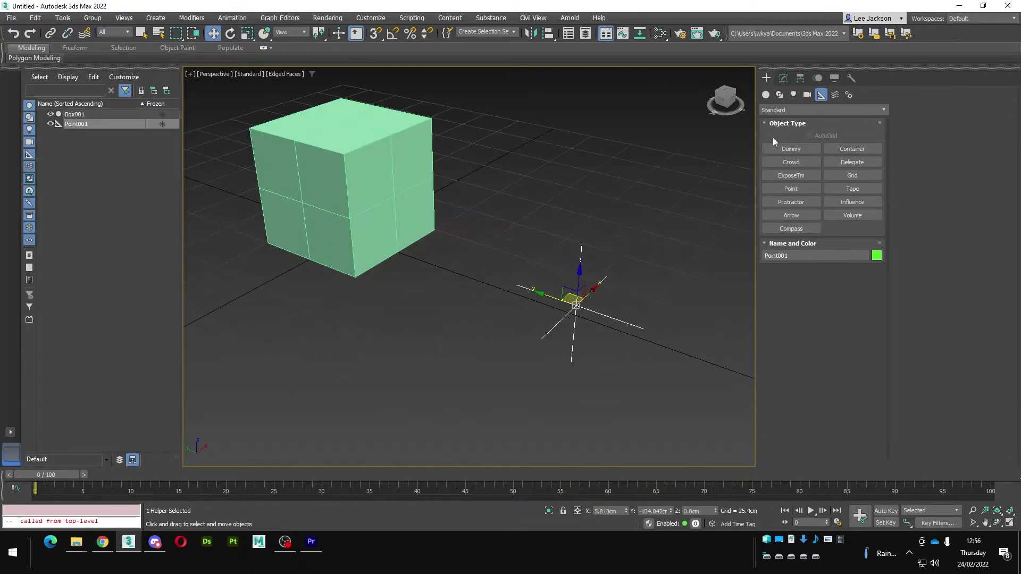
Set the Point helper's size to 20 cm.
left_click(783, 78)
type("20")
key("Return")
middle_click_drag(562, 261, 589, 247)
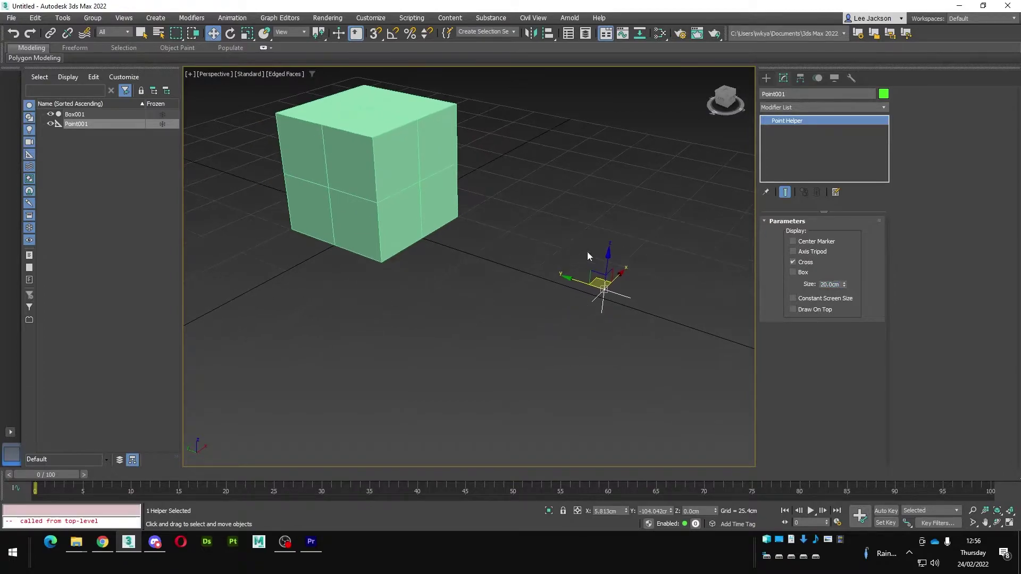
Turn on vertex snapping and snap the Point helper to the middle of the box's bottom edge at Y -25 cm.
middle_click_drag(537, 210, 603, 230)
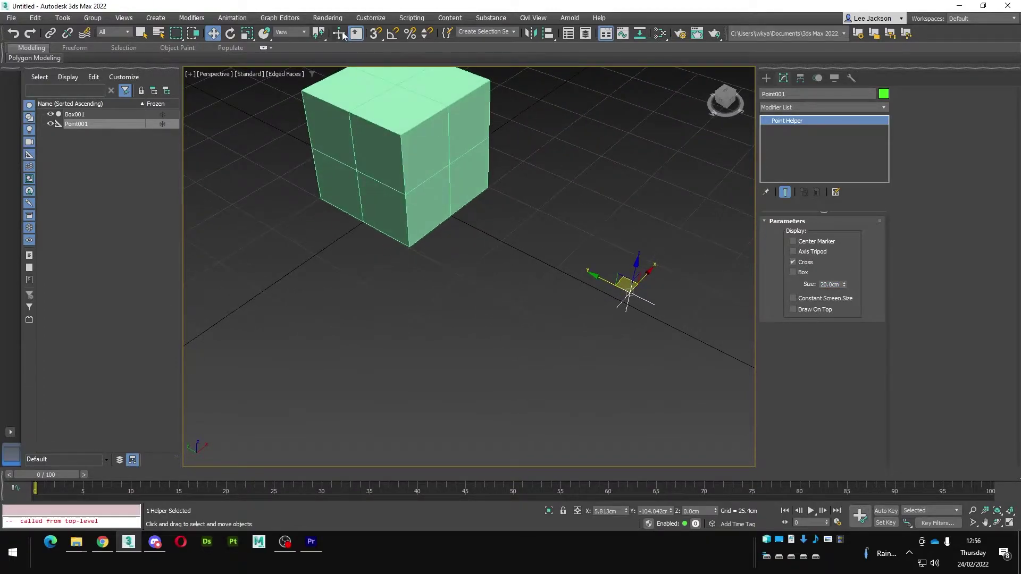
right_click(374, 34)
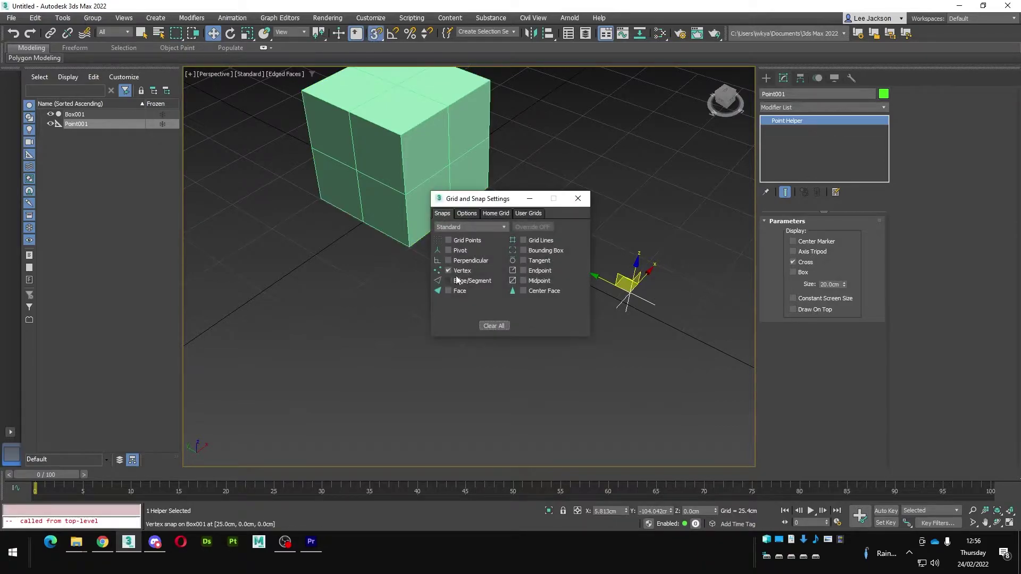
left_click(580, 196)
mouse_move(632, 270)
middle_mouse_down("alt")
mouse_move(611, 285)
mouse_move(626, 278)
middle_mouse_up("alt")
left_click_drag(625, 277, 510, 115)
Rename the Point helper to Pivot_Front.
middle_click_drag(513, 159, 496, 225, "alt")
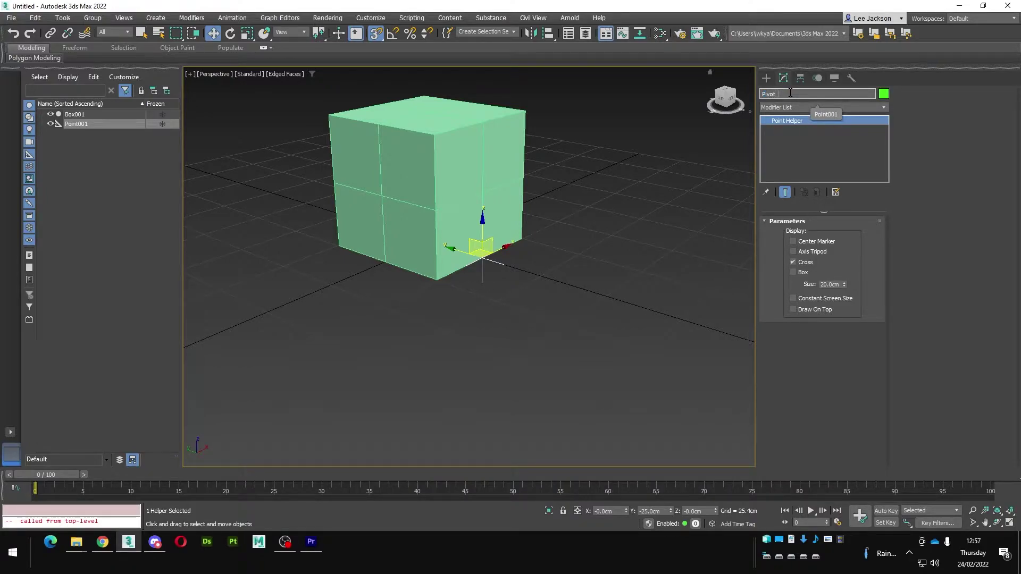
type("t")
key("Return")
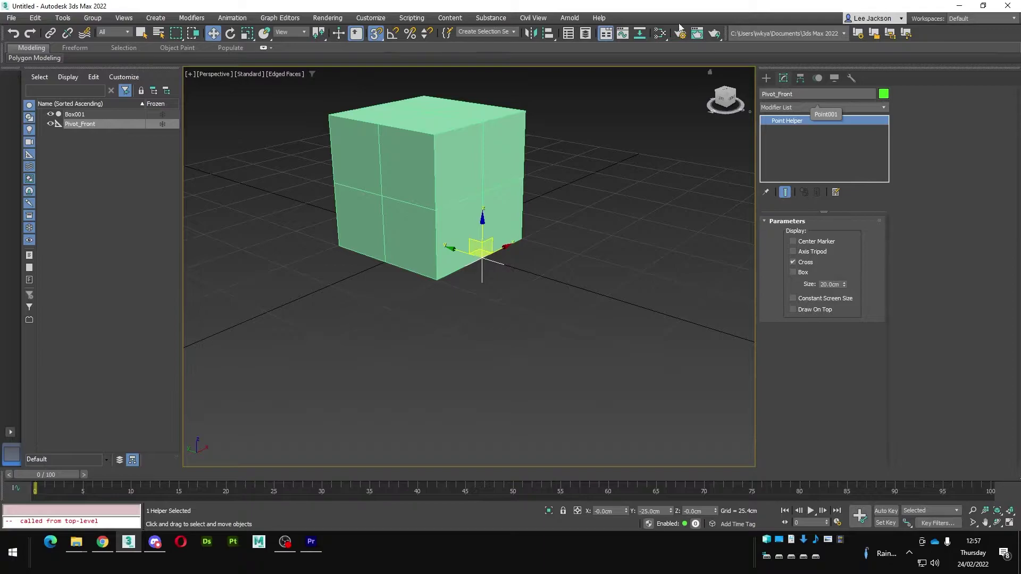
Copy Pivot_Front to the middle of the box's bottom edge at X 25 cm and name the copy Pivot_Left.
scroll(487, 254, "down", 5)
scroll(488, 254, "up", 5)
middle_click_drag(498, 269, 484, 287, "alt")
middle_click_drag(484, 287, 424, 301)
mouse_move(426, 302)
left_mouse_down()
mouse_move(557, 300)
mouse_move(467, 299)
left_mouse_up()
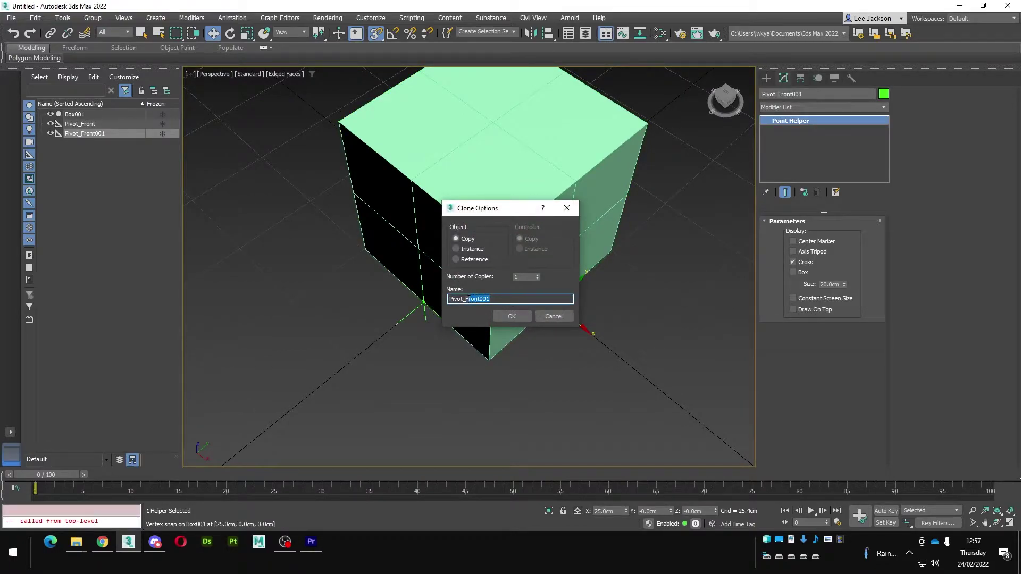
type("Left")
key("Return")
Copy Pivot_Left to the middle of the box's bottom edge at Y 25 cm and name the copy Pivot_Back.
mouse_move(659, 254)
middle_mouse_down("alt")
mouse_move(596, 256)
mouse_move(506, 299)
mouse_move(441, 303)
middle_mouse_up("alt")
left_click_drag(442, 303, 567, 327)
key("shift+Left")
key("shift+Left")
key("shift+Left")
key("shift+Left")
key("shift+Left")
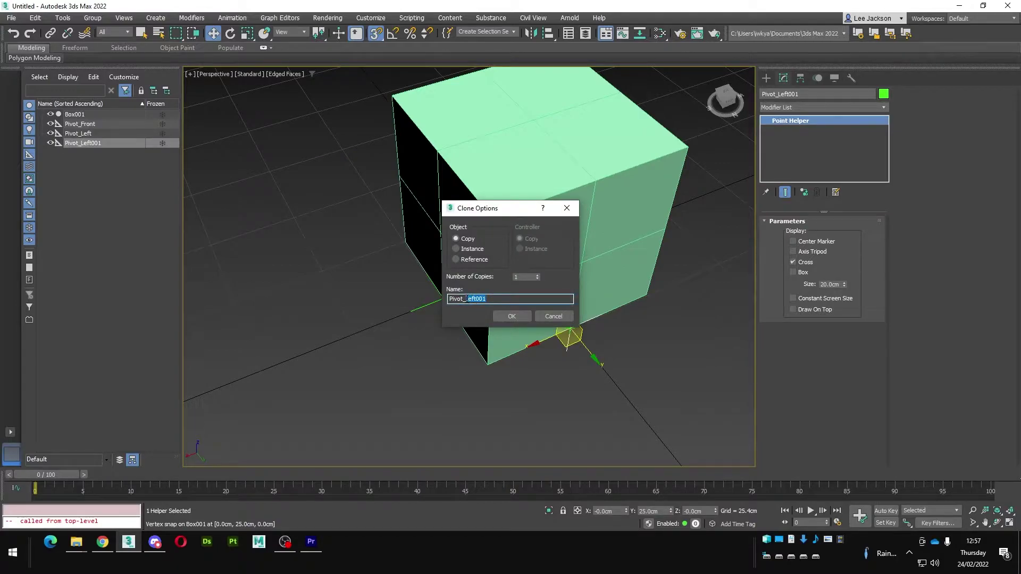
type("Back")
key("Return")
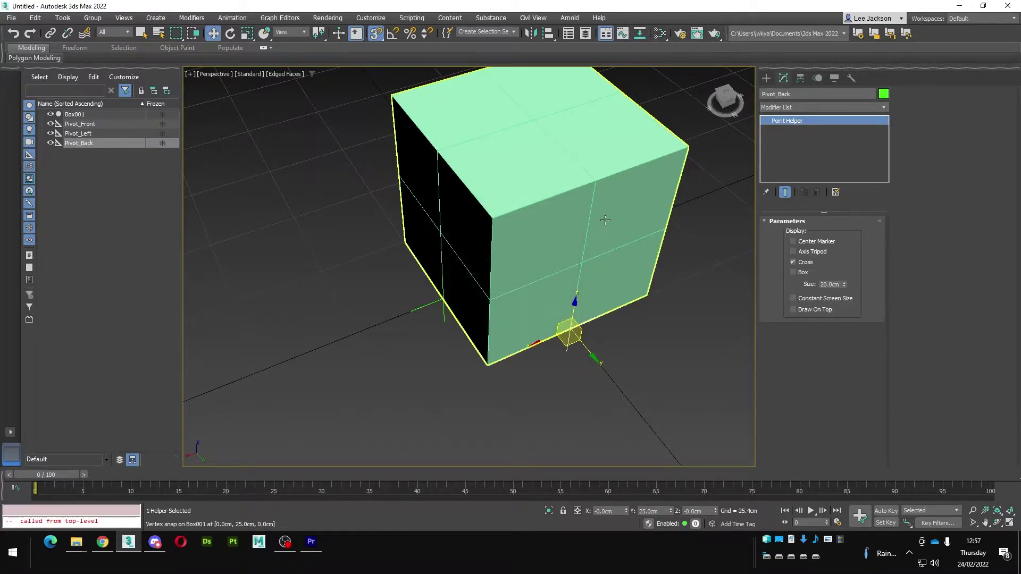
Copy Pivot_Back to the middle of the box's bottom edge at X -25 cm and name the copy Pivot_Right.
middle_click_drag(638, 223, 494, 314, "alt")
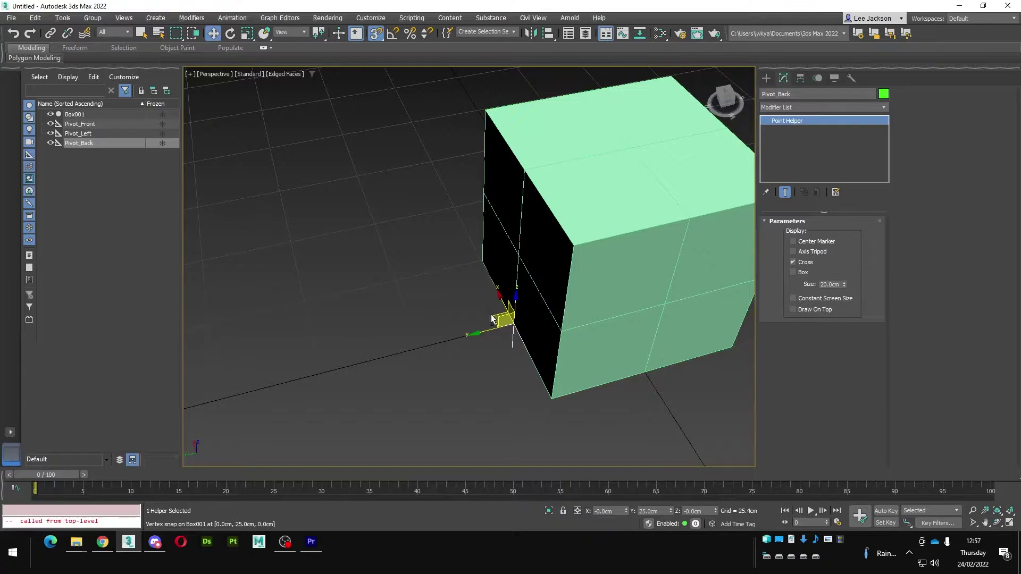
left_click_drag(494, 314, 643, 379, "shift")
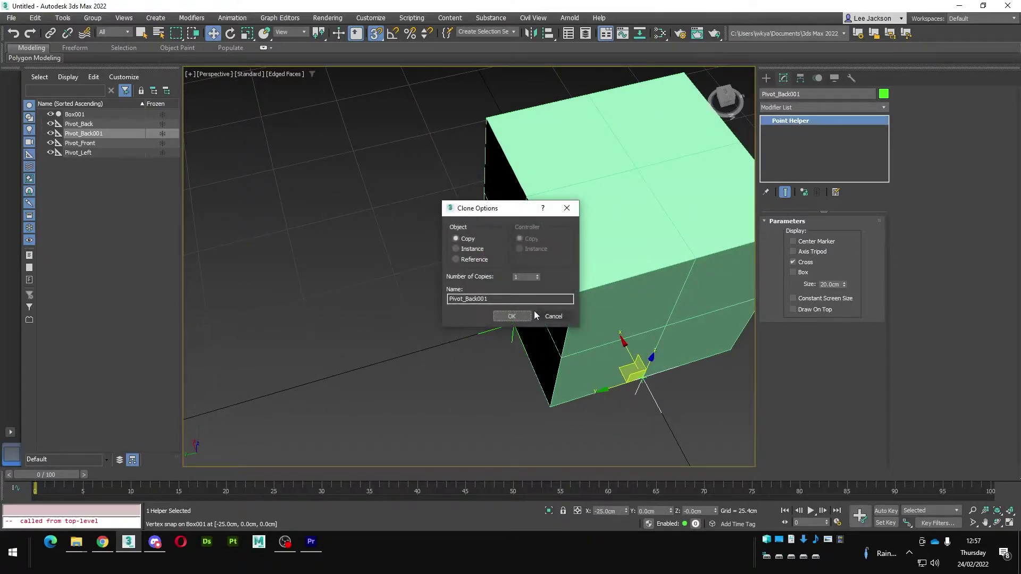
left_click_drag(512, 302, 481, 301)
type("Ri")
key("Return")
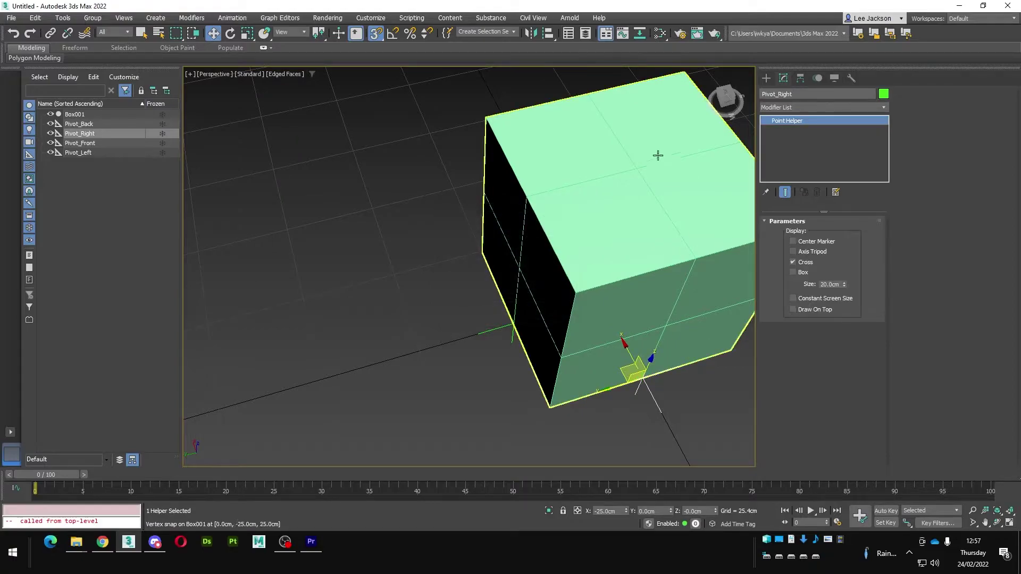
Turn off vertex snapping.
middle_click_drag(642, 215, 565, 237)
left_click(710, 72)
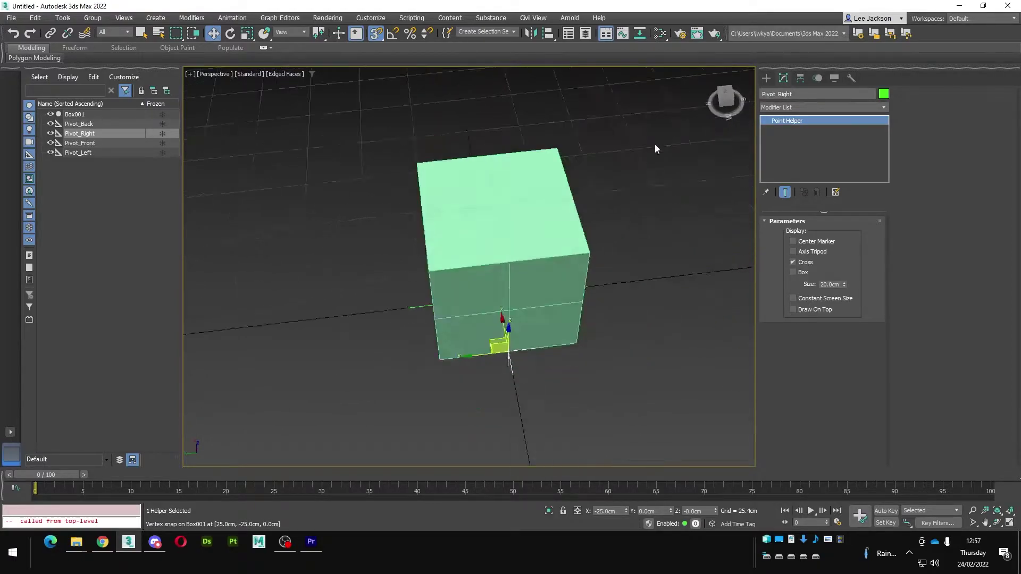
right_click(510, 254)
mouse_move(498, 263)
middle_mouse_down()
mouse_move(522, 261)
mouse_move(504, 245)
middle_mouse_up()
left_click(506, 253)
left_click(375, 34)
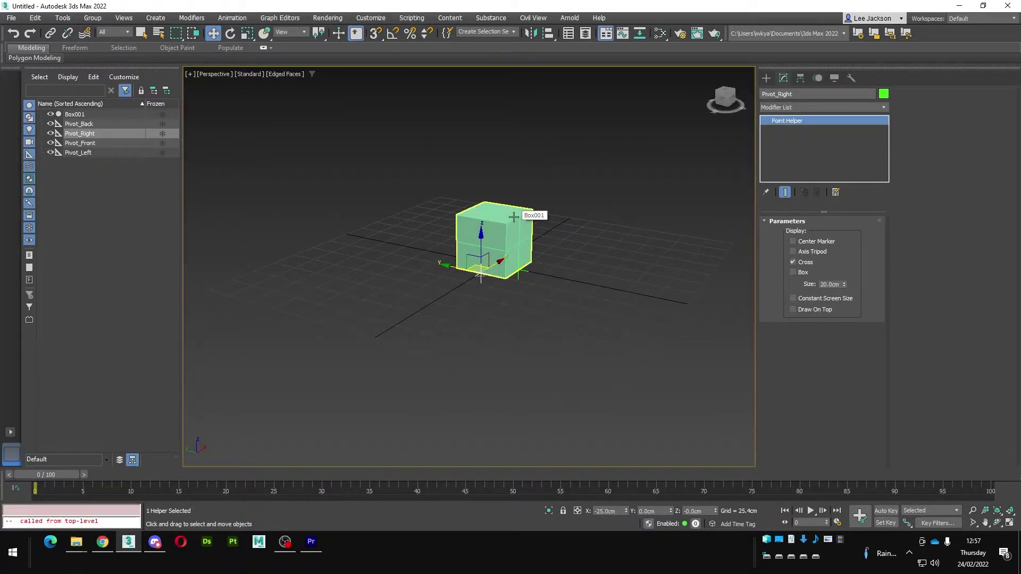
Rename the Box001 object to Box.
scroll(515, 213, "up", 5)
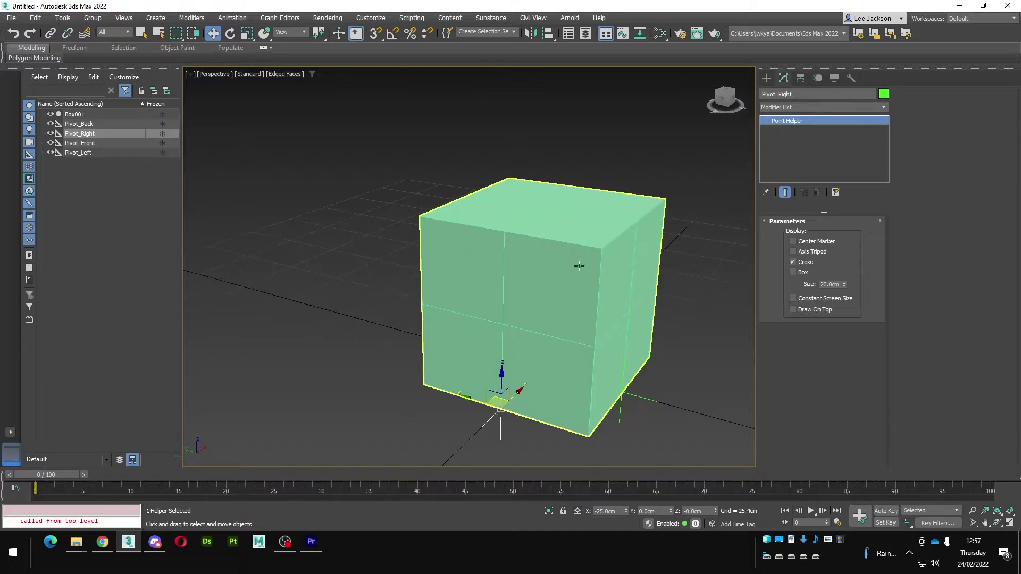
left_click(496, 244)
left_click_drag(792, 96, 740, 105)
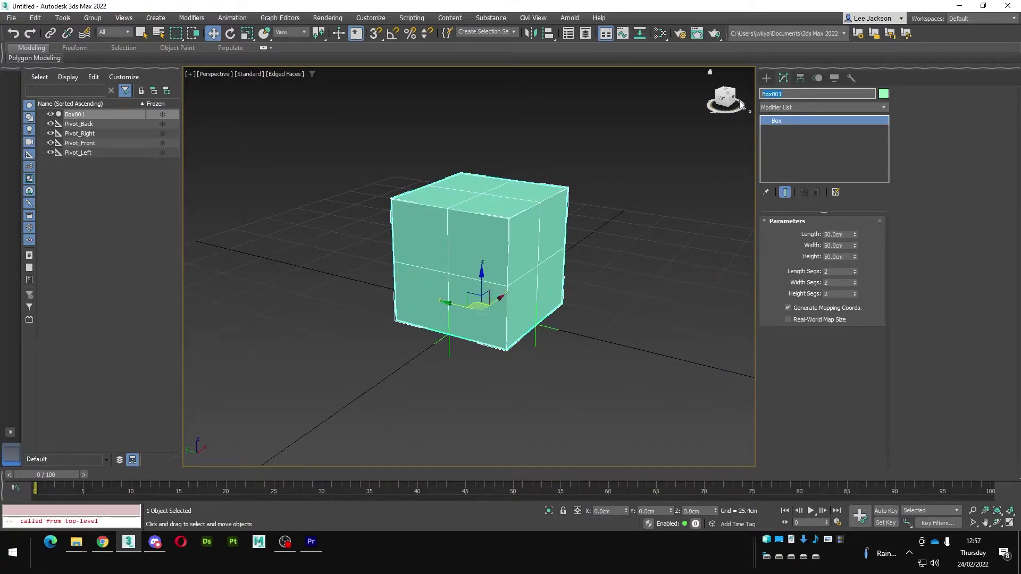
key("Return")
Examine from all sides how the four pivot helpers are placed along the bottom edges of the box.
middle_click_drag(542, 230, 433, 283, "alt")
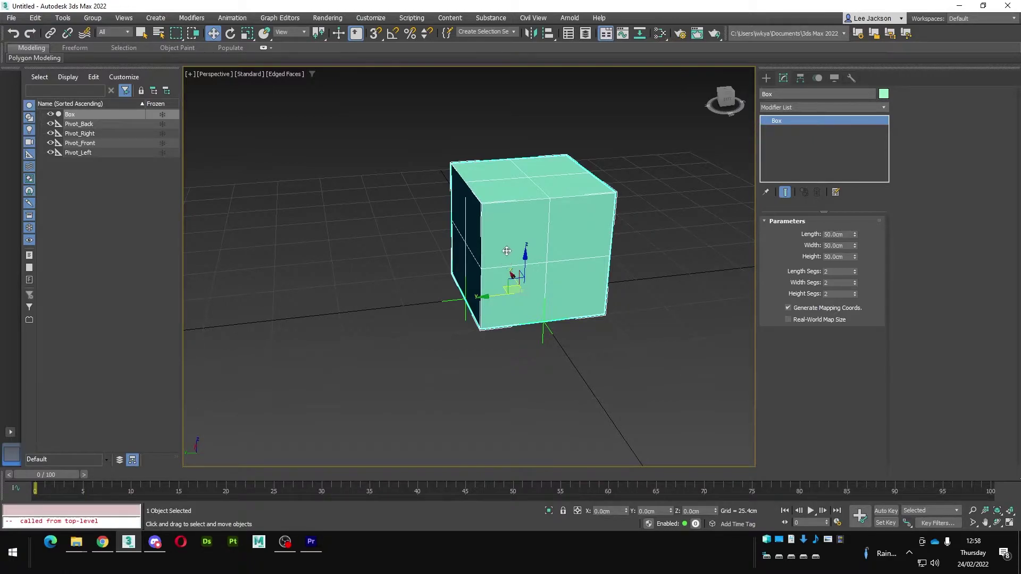
middle_click_drag(511, 253, 461, 278)
left_click(451, 292)
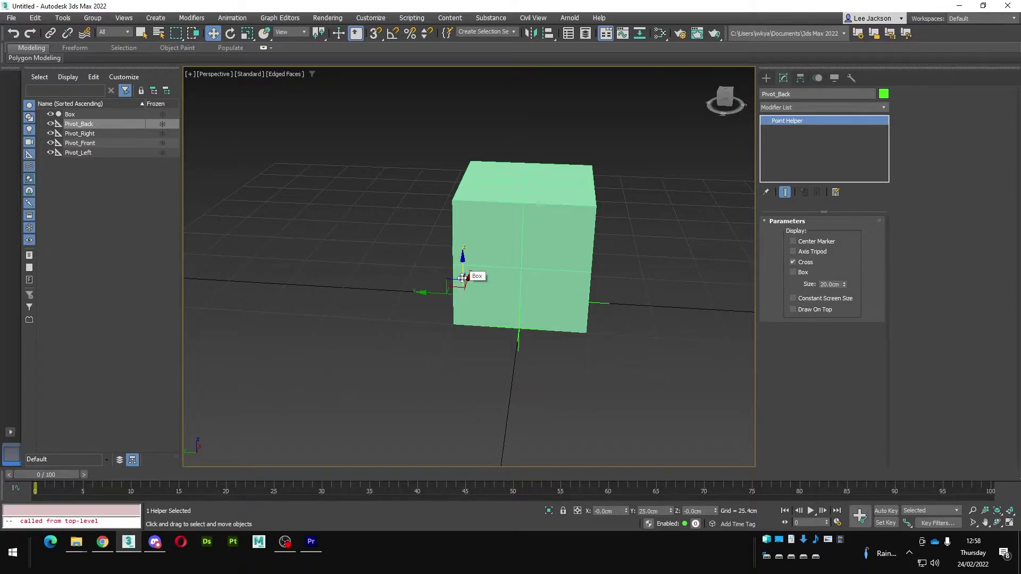
middle_click_drag(562, 189, 572, 210, "alt")
left_click(469, 215)
left_click(608, 200)
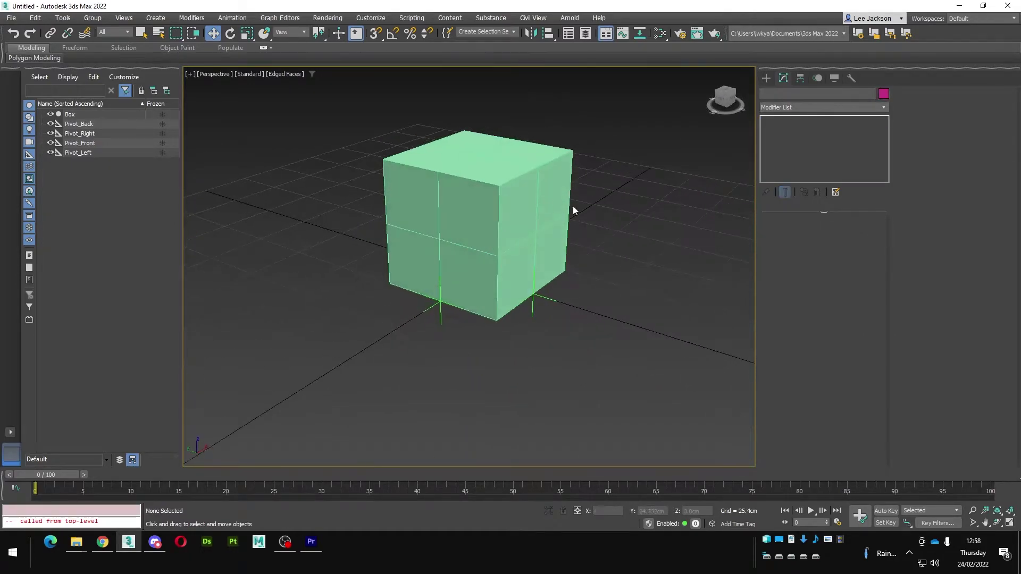
left_click(498, 177)
middle_click_drag(498, 177, 554, 287, "alt")
left_click(553, 287)
middle_click_drag(388, 226, 497, 207, "alt")
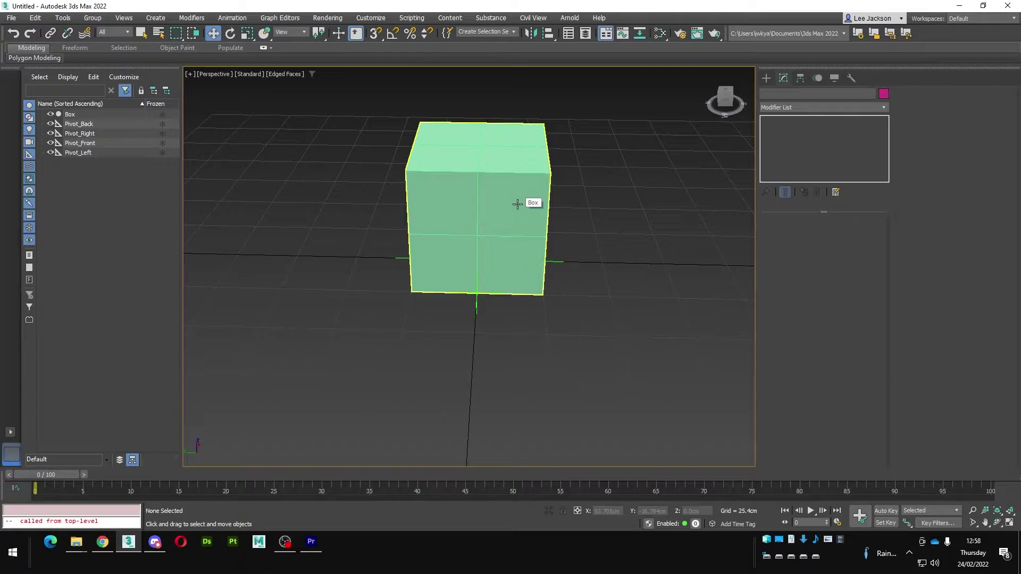
middle_click_drag(589, 191, 433, 170, "alt")
left_click(398, 182)
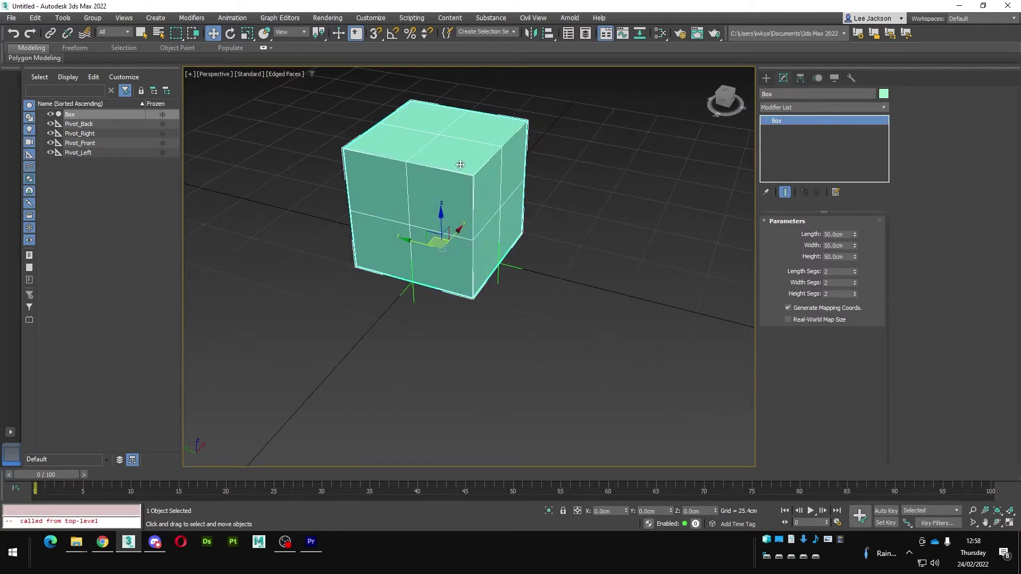
Link the Box to the Pivot_Left helper as its parent.
left_click(50, 33)
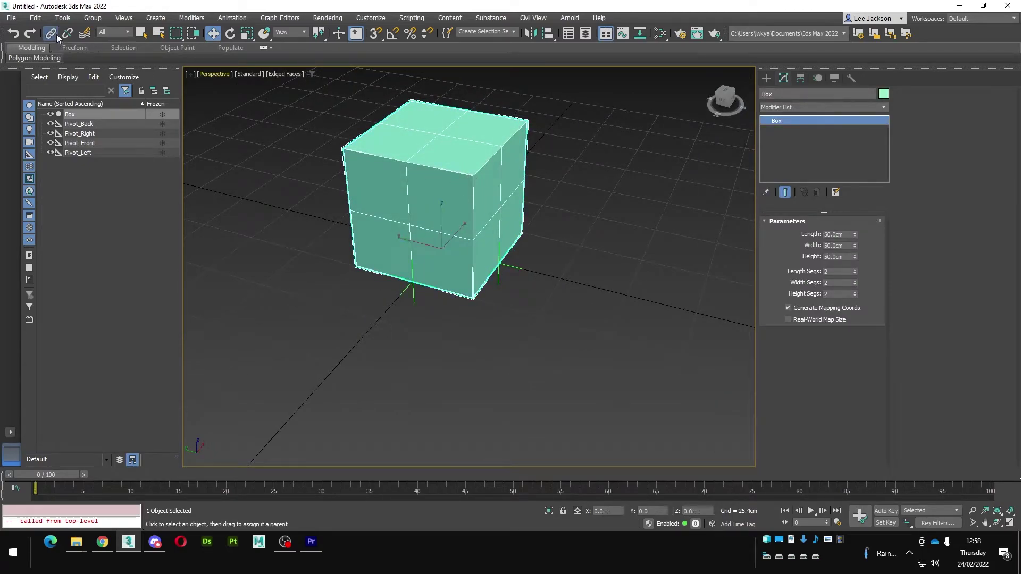
middle_click_drag(468, 203, 410, 173, "alt")
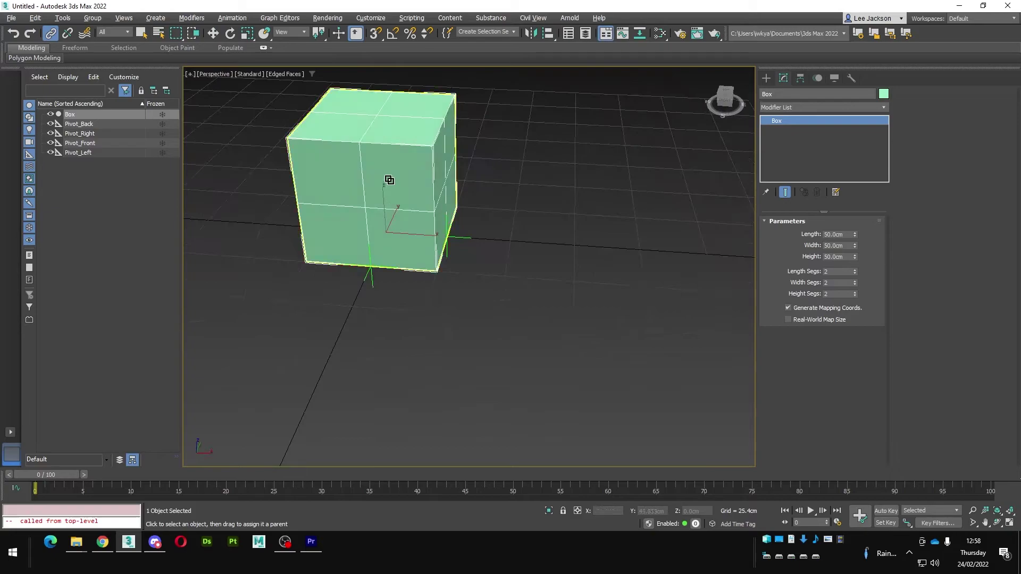
left_click_drag(483, 225, 467, 239)
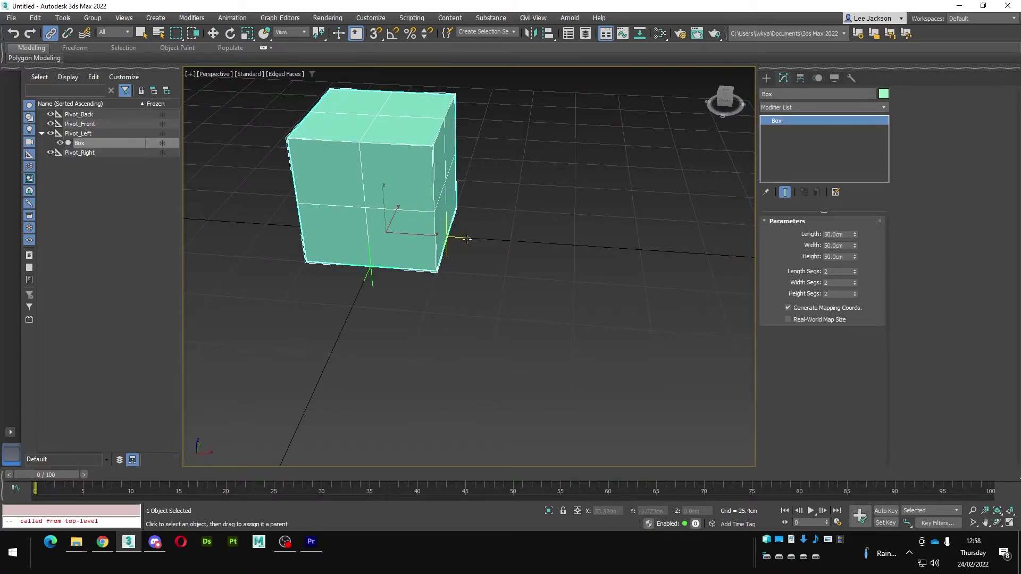
Link the pivots into one chain: Pivot_Left to Pivot_Front, Pivot_Front to Pivot_Right, and Pivot_Right to Pivot_Back.
left_click(465, 238)
left_click_drag(378, 289, 371, 278)
middle_click_drag(384, 272, 490, 294, "alt")
left_click_drag(484, 310, 381, 312)
middle_click_drag(329, 295, 513, 340, "alt")
left_click_drag(516, 343, 436, 385)
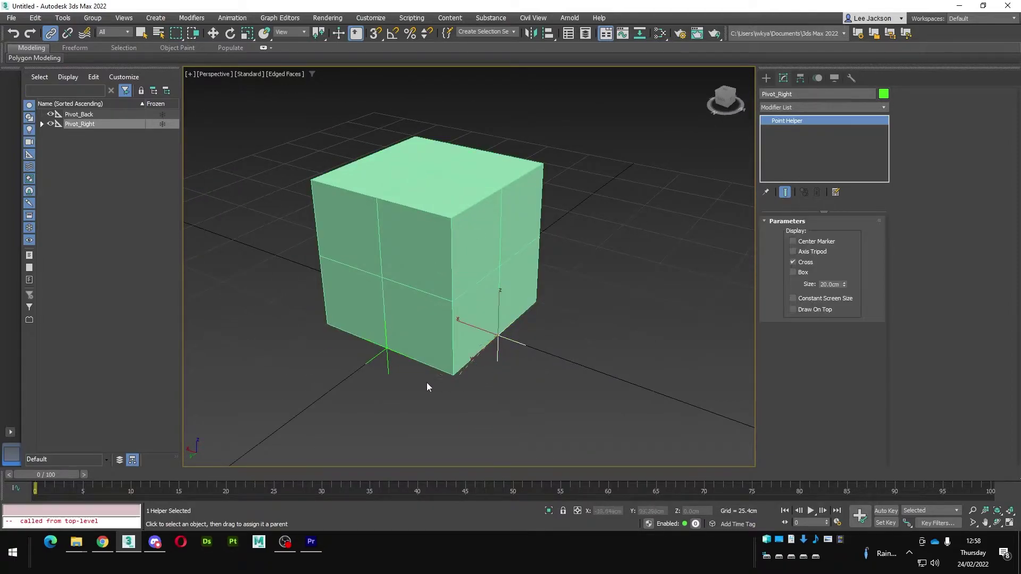
right_click(442, 292)
left_click(453, 299)
Expand the Pivot_Back hierarchy down to the Box to check the parent-child order.
middle_click_drag(476, 298, 404, 260)
left_click(51, 123)
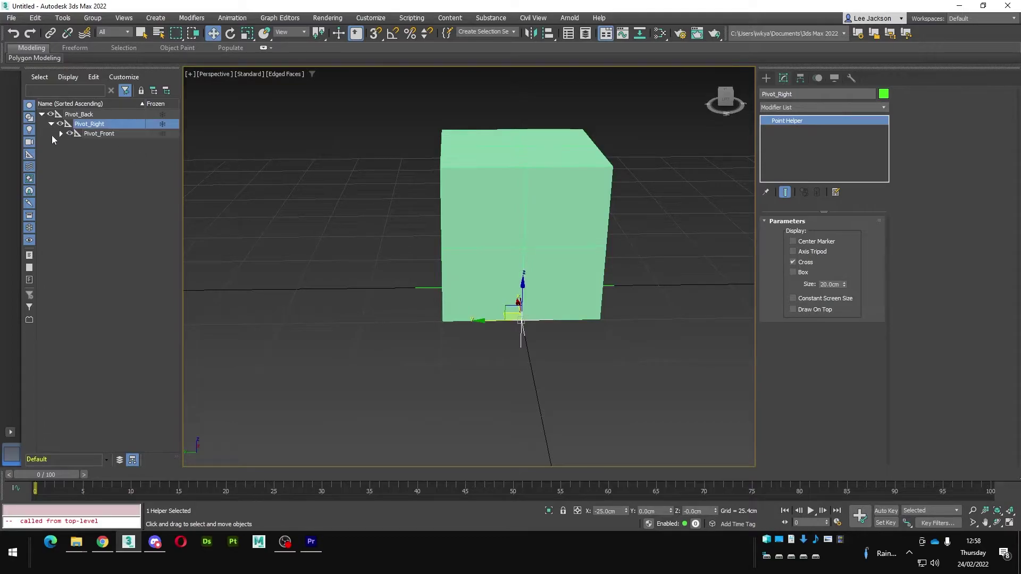
left_click(61, 133)
left_click(71, 143)
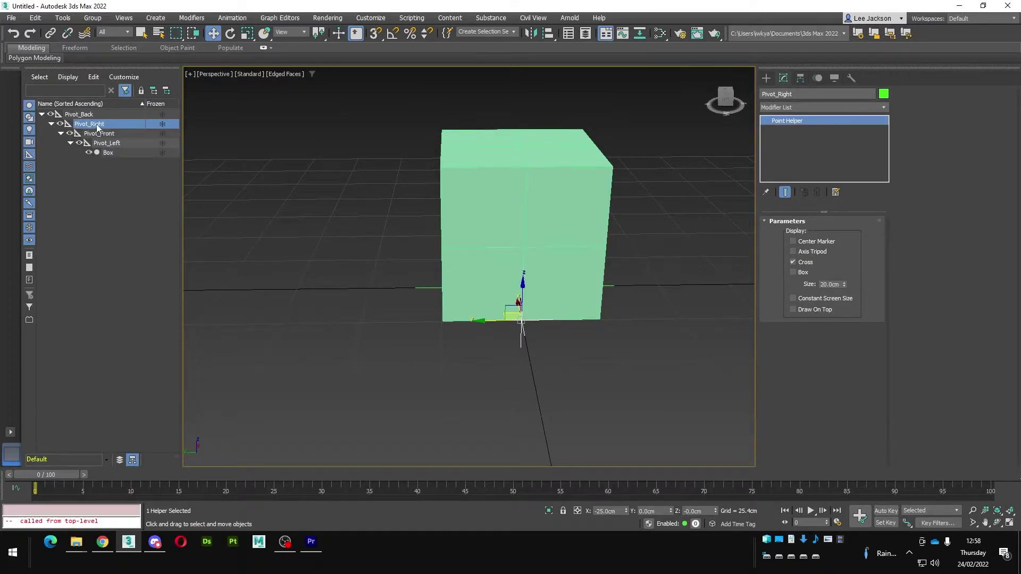
Open a new Schematic View, examine the link chain of the pivots and the Box, and close it.
left_click(323, 20)
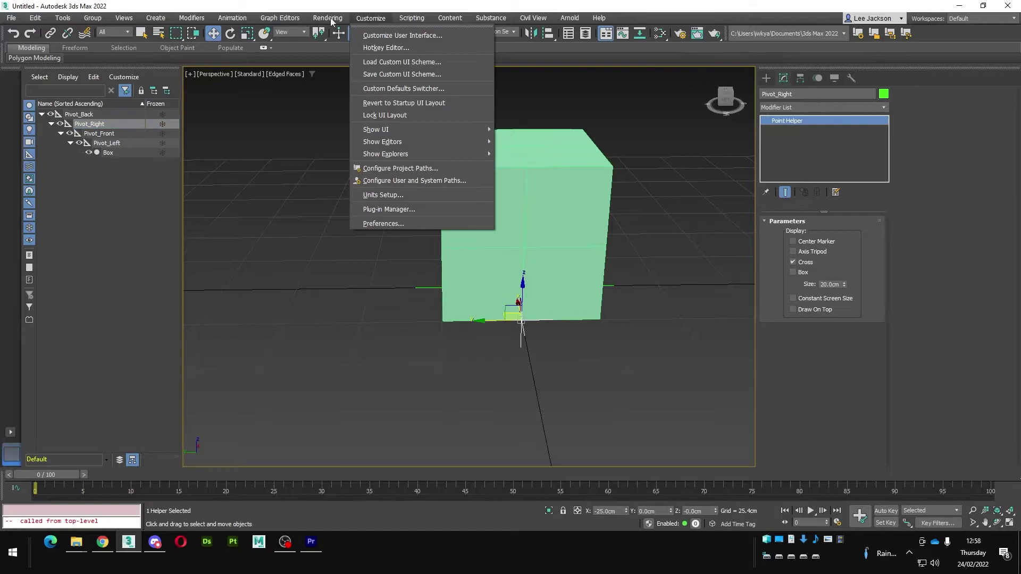
left_click(290, 18)
left_click(327, 18)
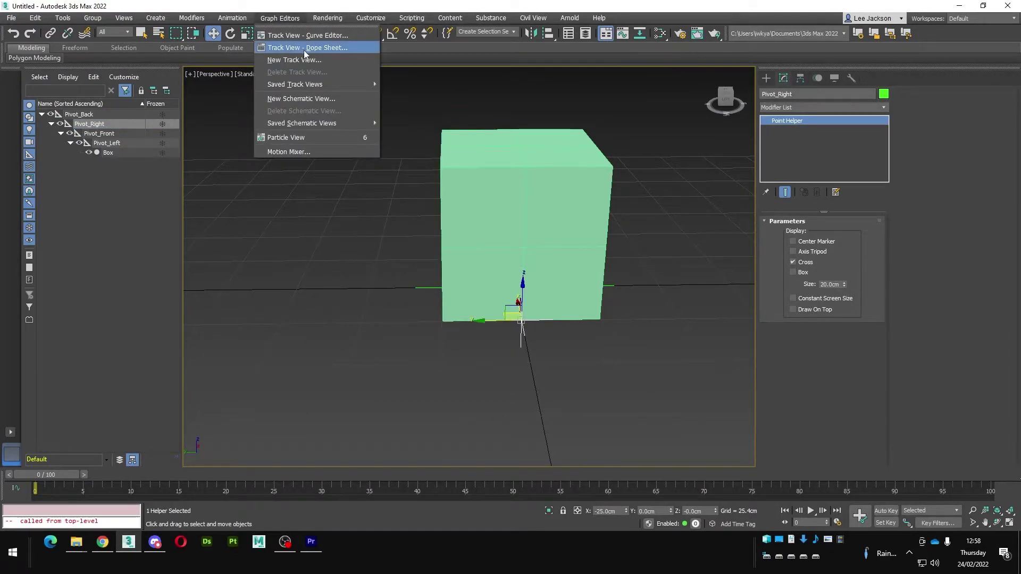
left_click(301, 99)
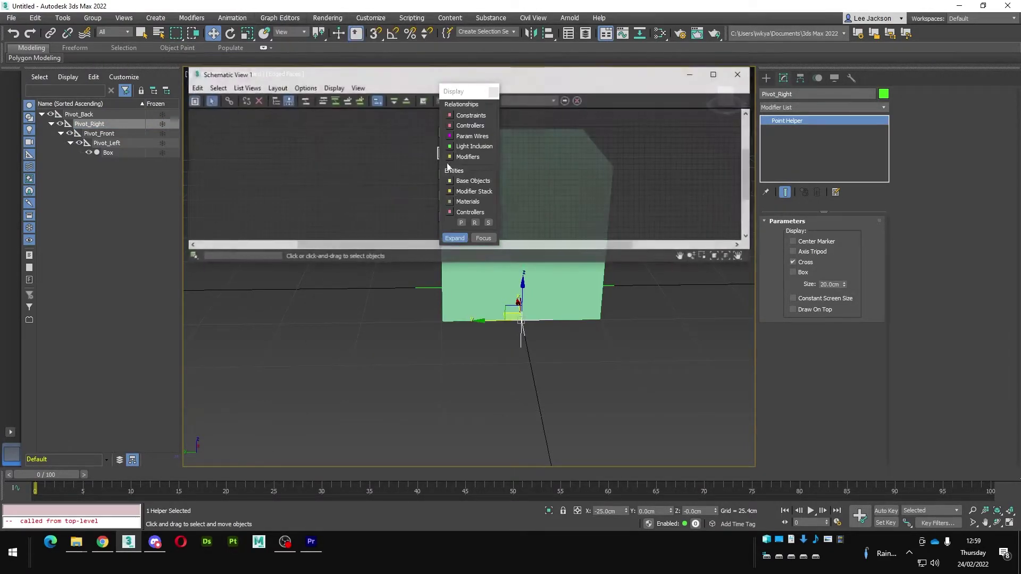
left_click(494, 92)
left_click_drag(475, 263, 474, 378)
middle_click_drag(502, 163, 368, 185)
scroll(461, 224, "up", 4)
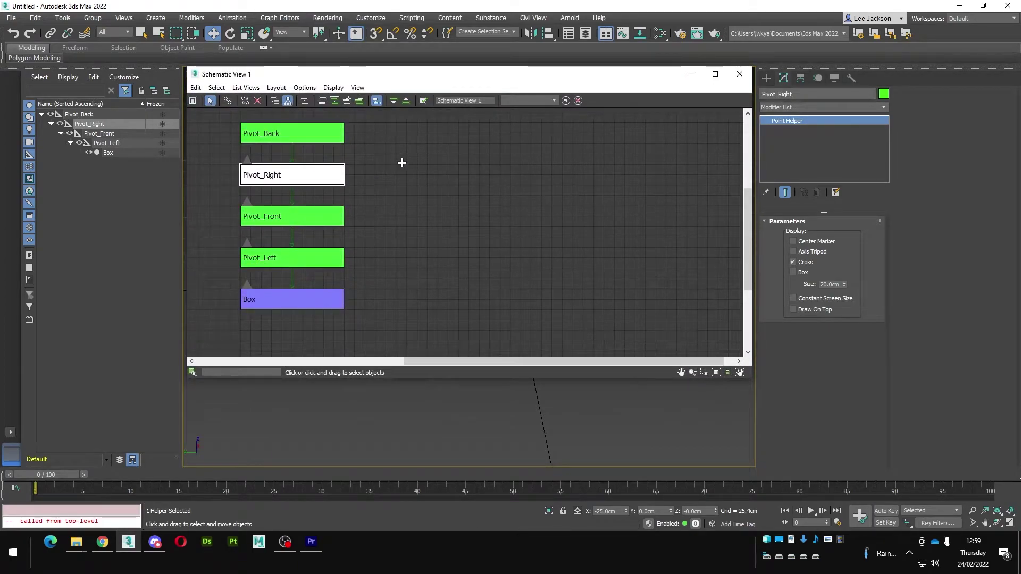
left_click(733, 80)
Try rotating Pivot_Back and Pivot_Right to test tipping the box over their edges, cancelling each rotation.
middle_click_drag(703, 139, 557, 204, "alt")
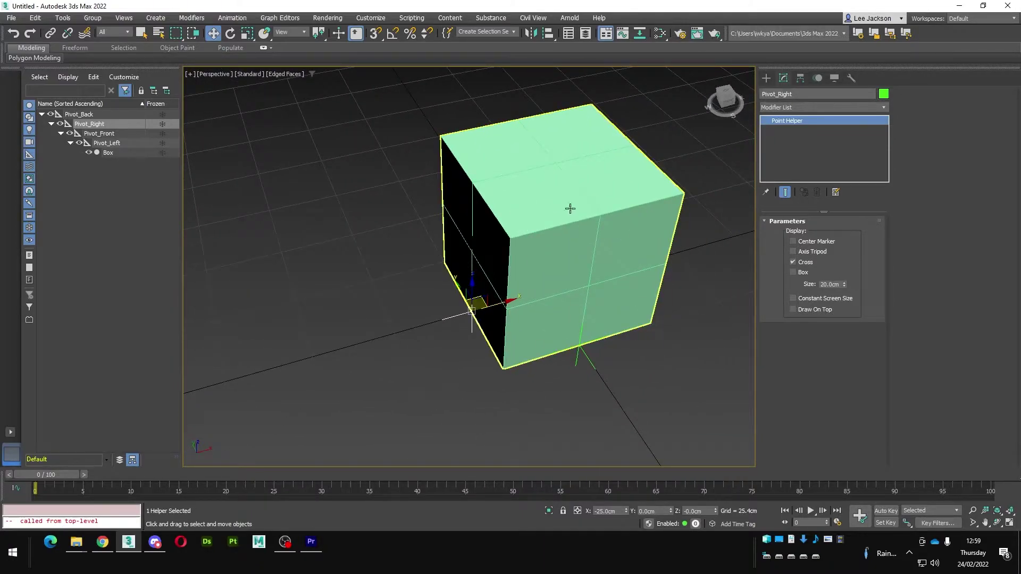
left_click(706, 72)
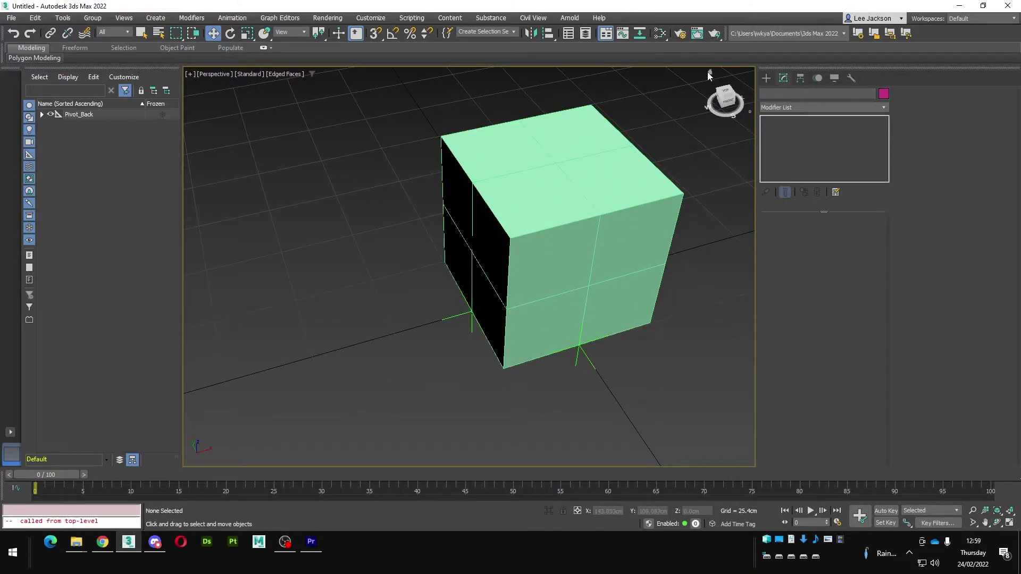
left_click(710, 72)
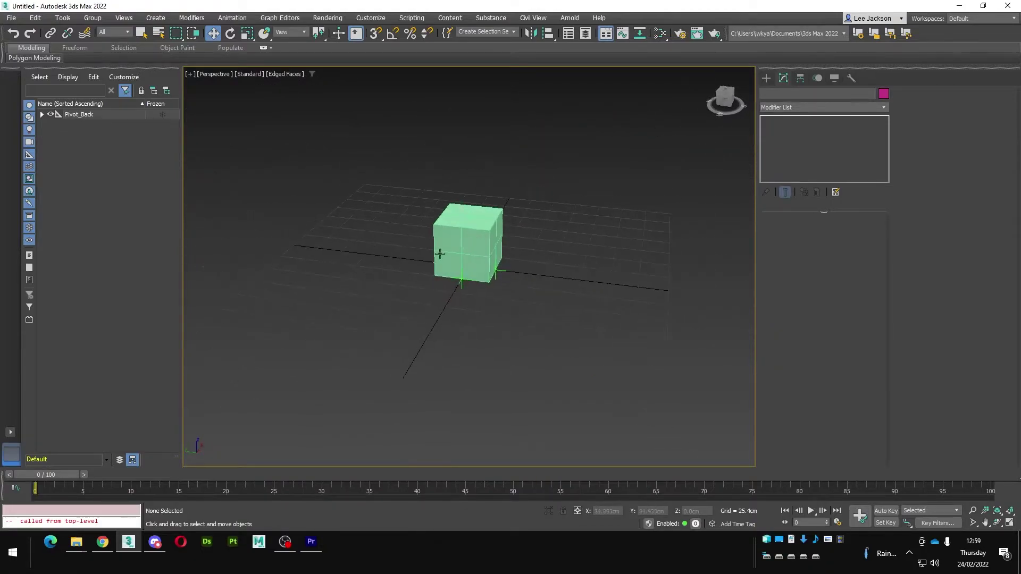
right_click(536, 222)
left_click(487, 253)
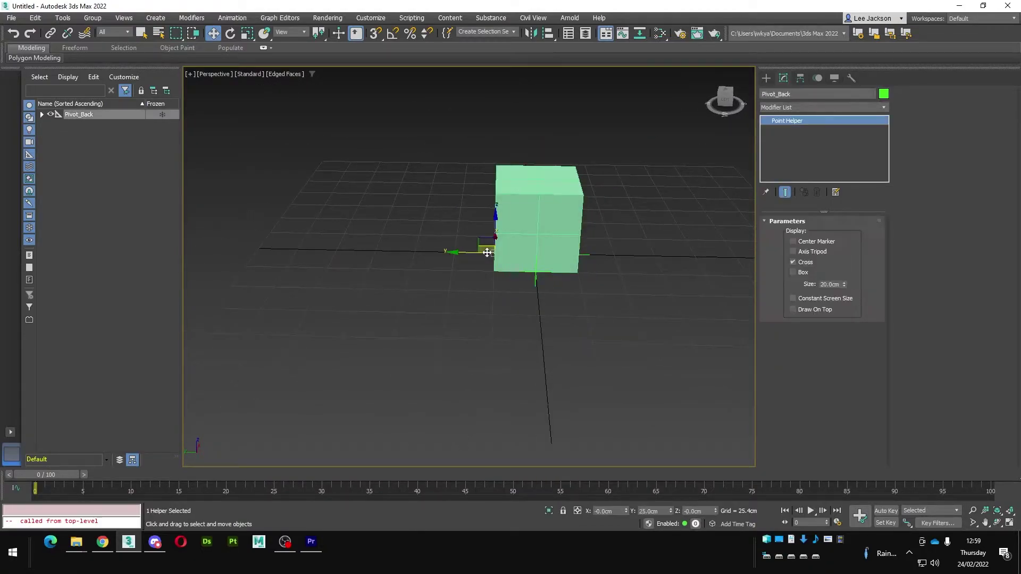
middle_click_drag(464, 238, 478, 239, "alt")
left_click_drag(479, 239, 530, 247)
right_click(471, 242)
left_click(542, 269)
right_click(529, 247)
middle_click_drag(530, 247, 553, 258, "alt")
right_click(553, 257)
left_click(569, 279)
left_click_drag(562, 251, 553, 276)
right_click(554, 276)
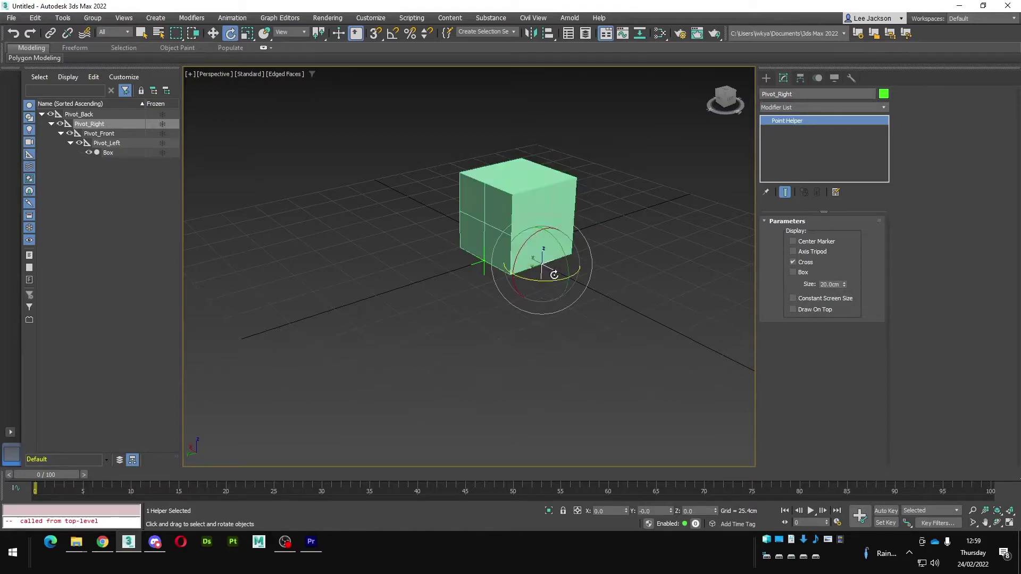
Try rotating Pivot_Back again and then Pivot_Front and Pivot_Left to test the remaining edges, cancelling each rotation.
left_click(480, 266)
left_click_drag(465, 237, 451, 253)
right_click(451, 253)
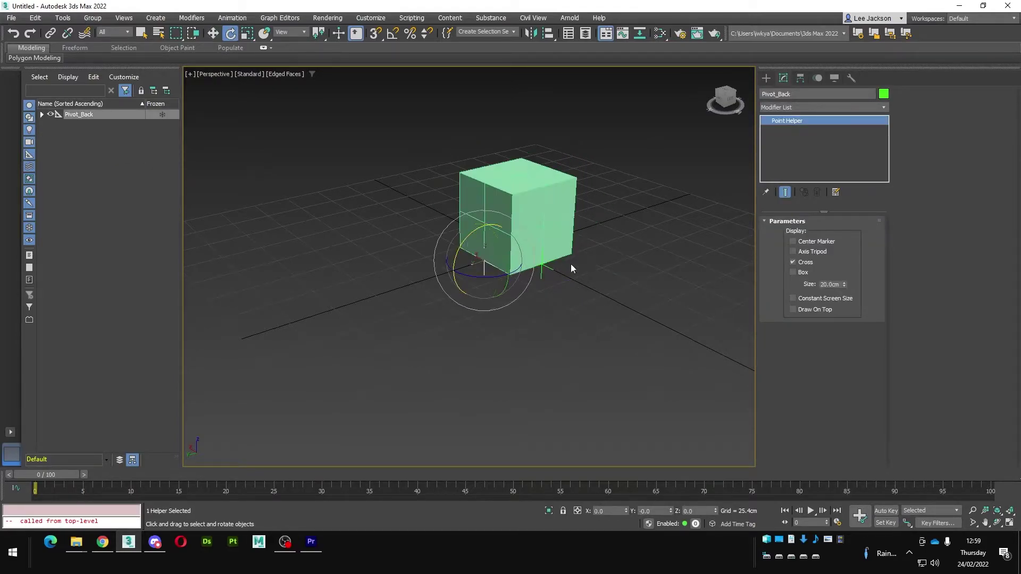
middle_click_drag(576, 266, 567, 259, "alt")
left_click(576, 275)
left_click_drag(582, 248, 608, 275)
right_click(609, 276)
middle_click_drag(608, 276, 571, 259, "alt")
left_click(622, 264)
left_click_drag(622, 234, 656, 250)
right_click(656, 249)
middle_click_drag(657, 249, 512, 254, "alt")
middle_click_drag(512, 254, 458, 255, "alt")
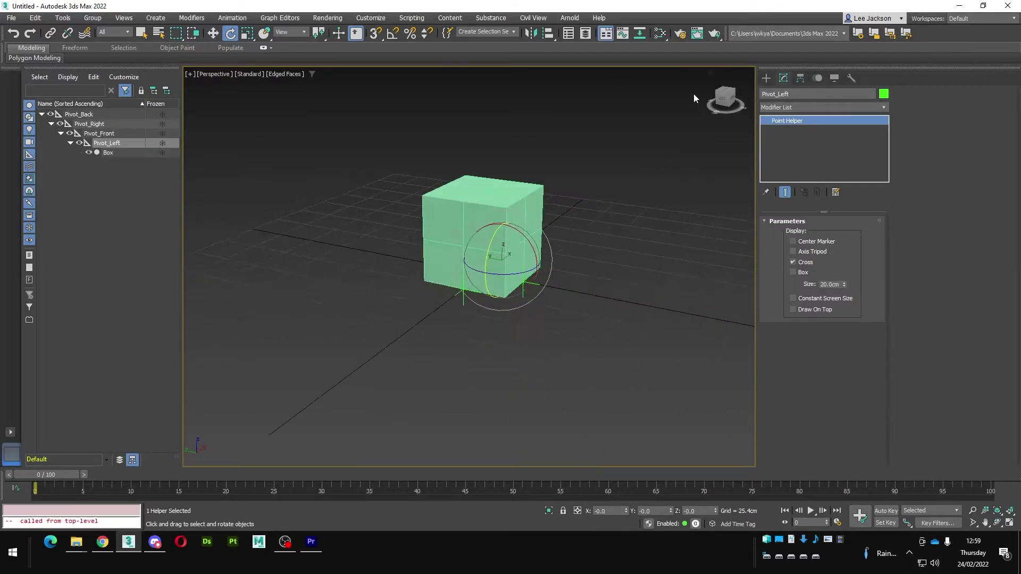
Create a Dummy helper on the grid beside the box, slightly smaller than the box.
left_click(708, 73)
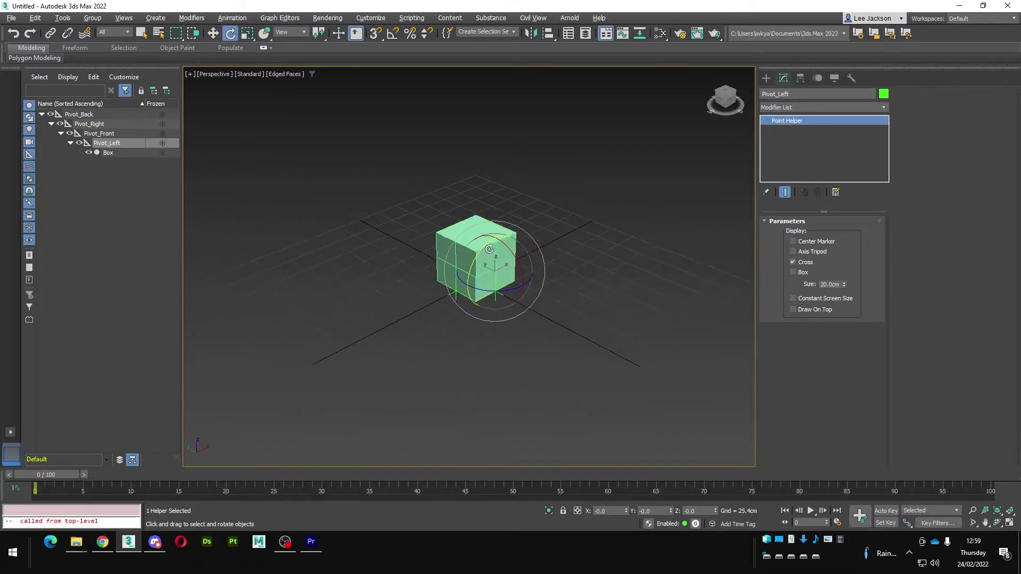
right_click(575, 179)
left_click(583, 185)
left_click(584, 185)
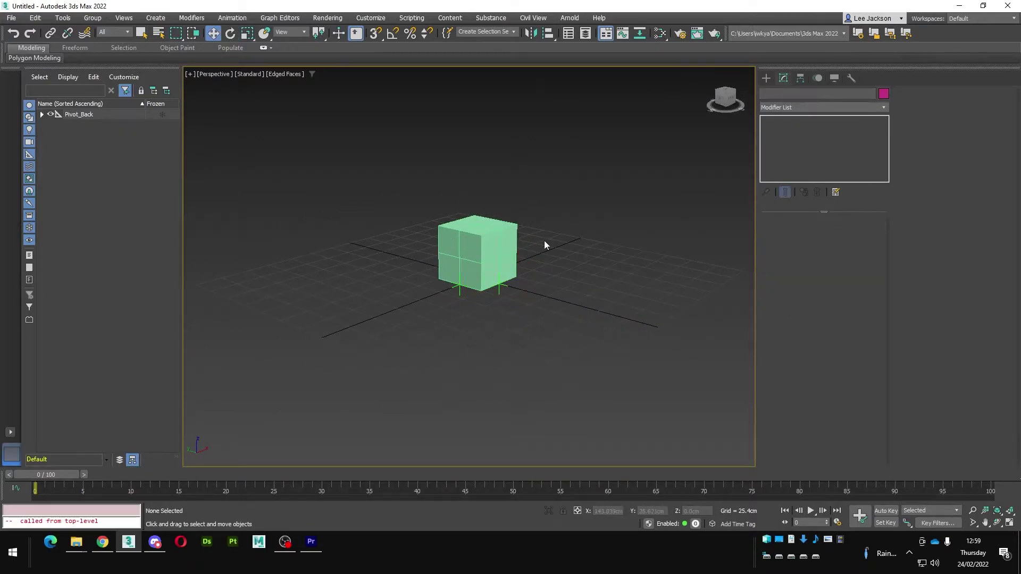
middle_click_drag(544, 241, 567, 246)
left_click(766, 78)
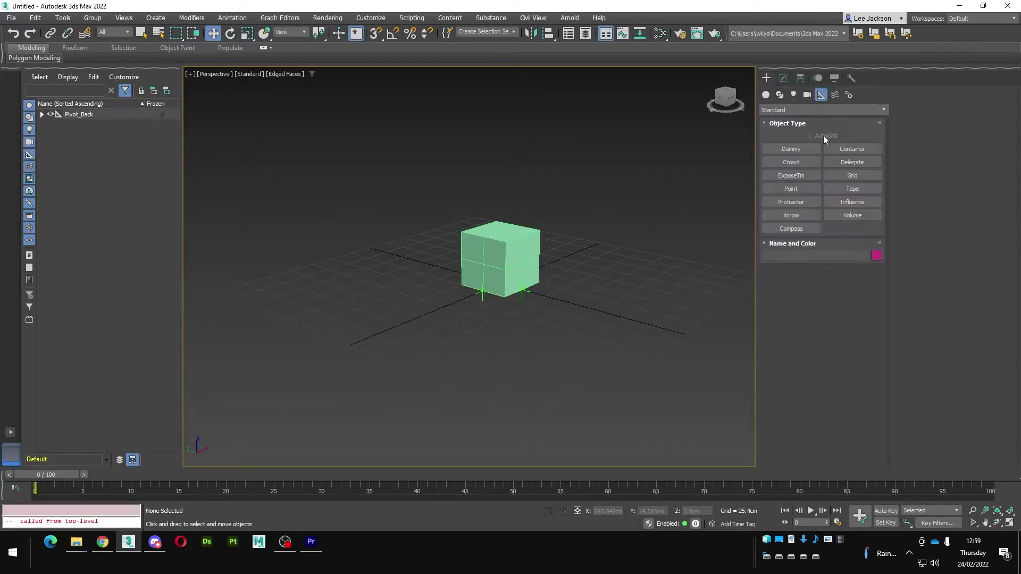
left_click(791, 149)
left_click_drag(604, 302, 633, 325)
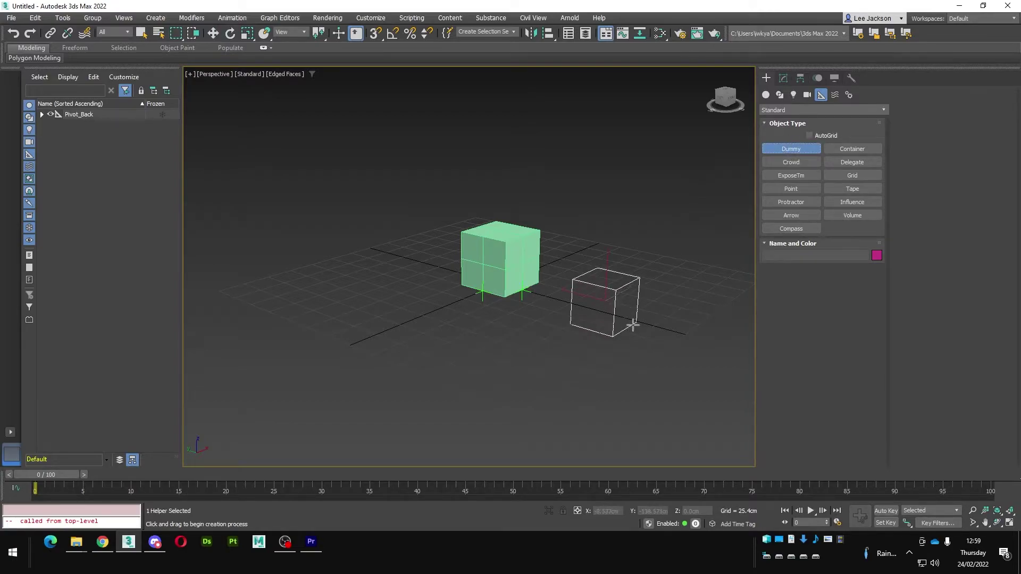
right_click(633, 321)
Align the dummy to the Box in X, Y and Z position, pivot point to pivot point.
key("alt+a")
left_click(509, 237)
left_click(260, 207)
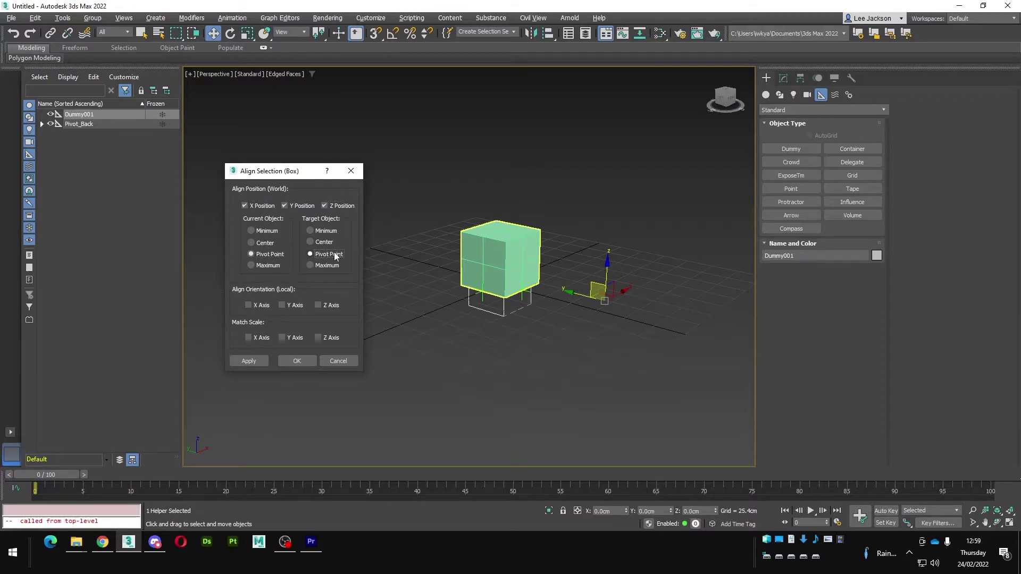
left_click(310, 363)
Raise the dummy along Z to about 107 cm so it floats above the box.
left_click_drag(501, 252, 501, 148)
middle_click_drag(518, 223, 484, 255, "alt")
left_click_drag(471, 180, 471, 164)
middle_click_drag(507, 238, 469, 228, "alt")
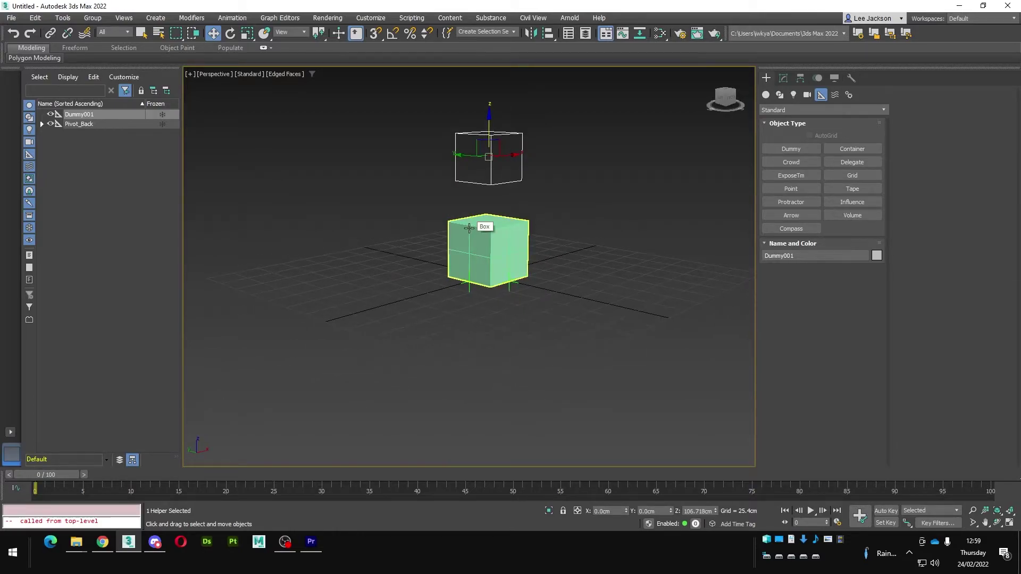
Rename the dummy as Controller.
left_click(783, 78)
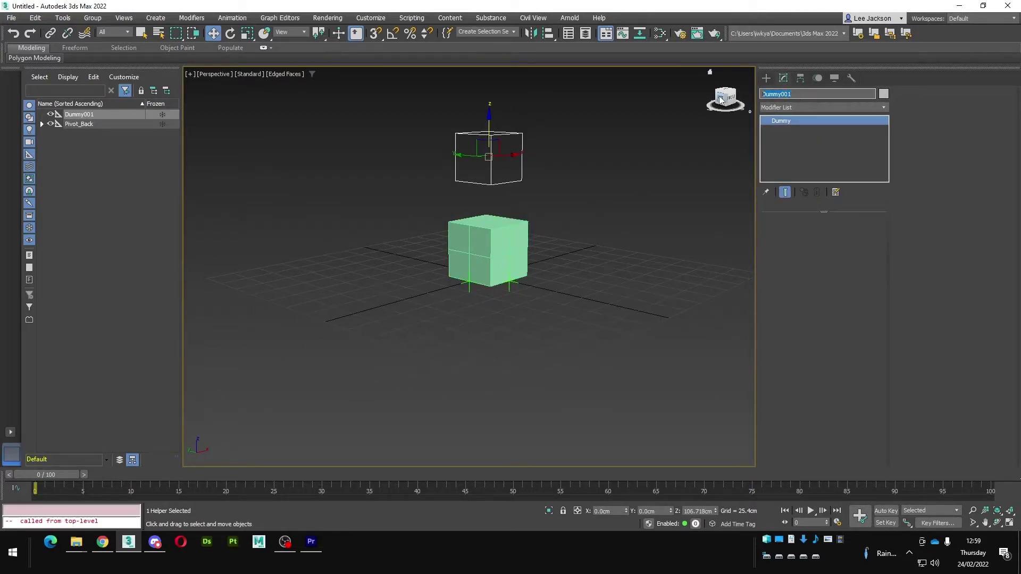
type("Controller")
key("Return")
Open the Reaction Manager with the Controller dummy selected.
middle_click_drag(438, 200, 492, 256, "alt")
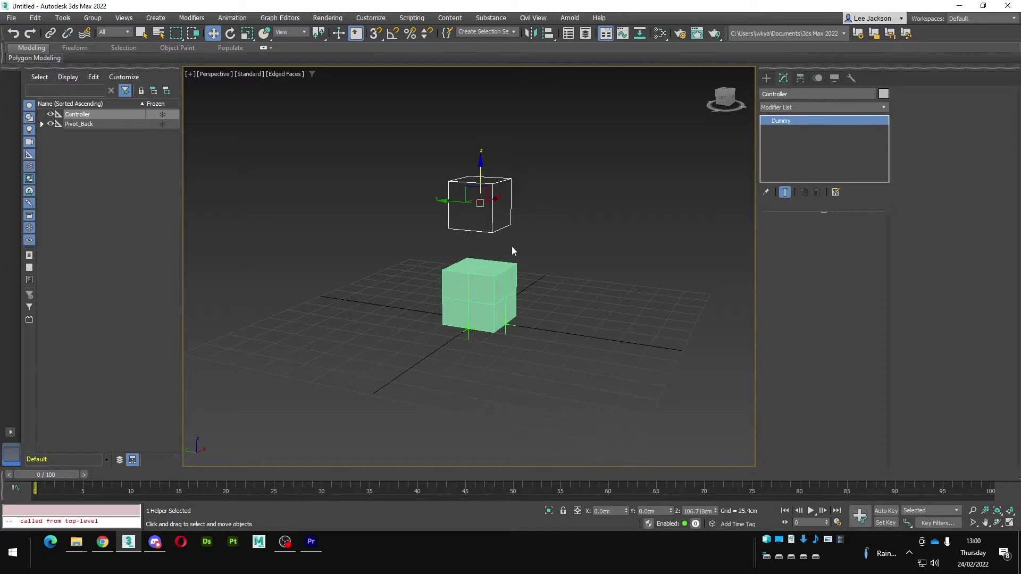
middle_click_drag(395, 187, 522, 197)
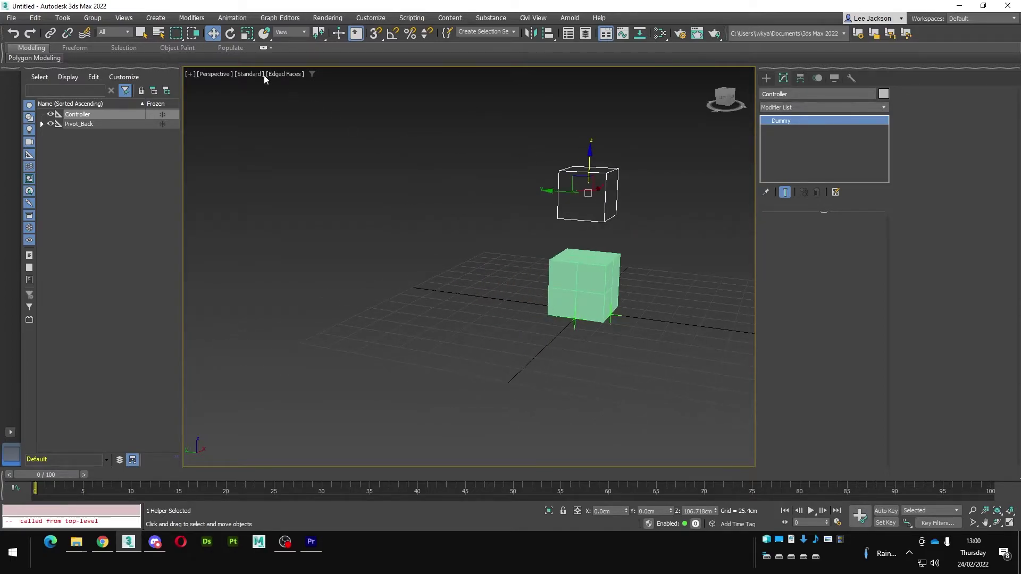
left_click(232, 18)
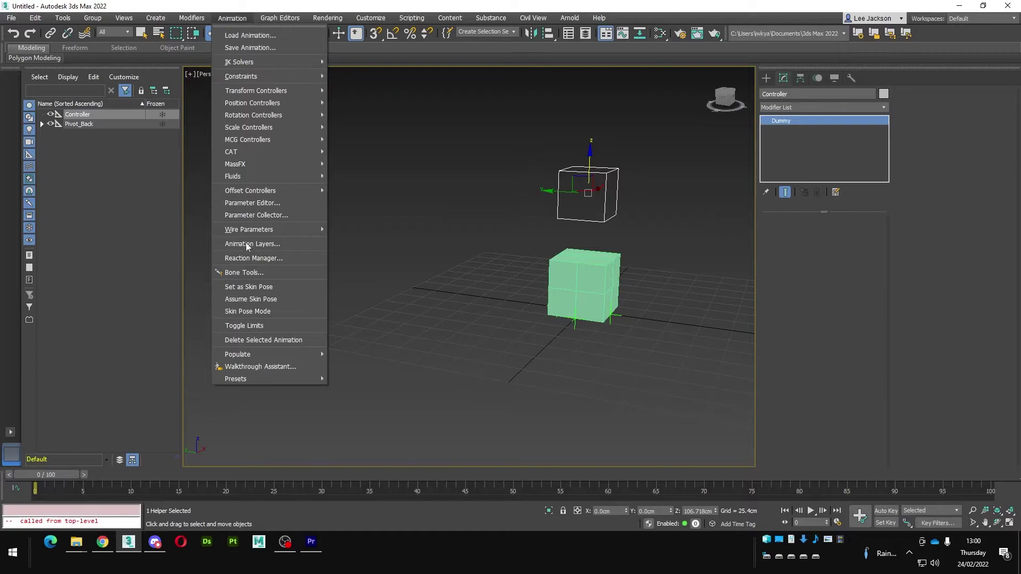
left_click(250, 259)
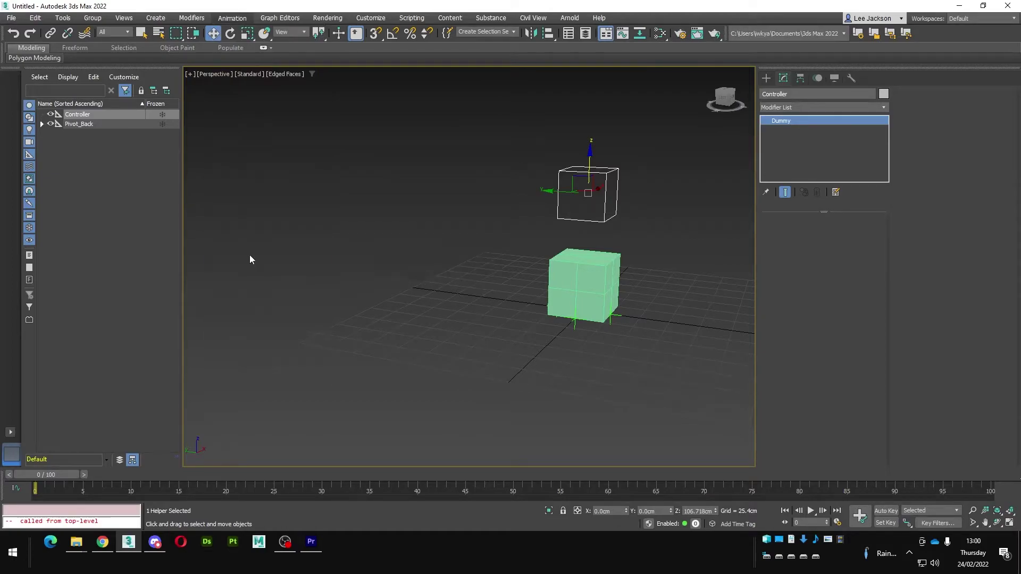